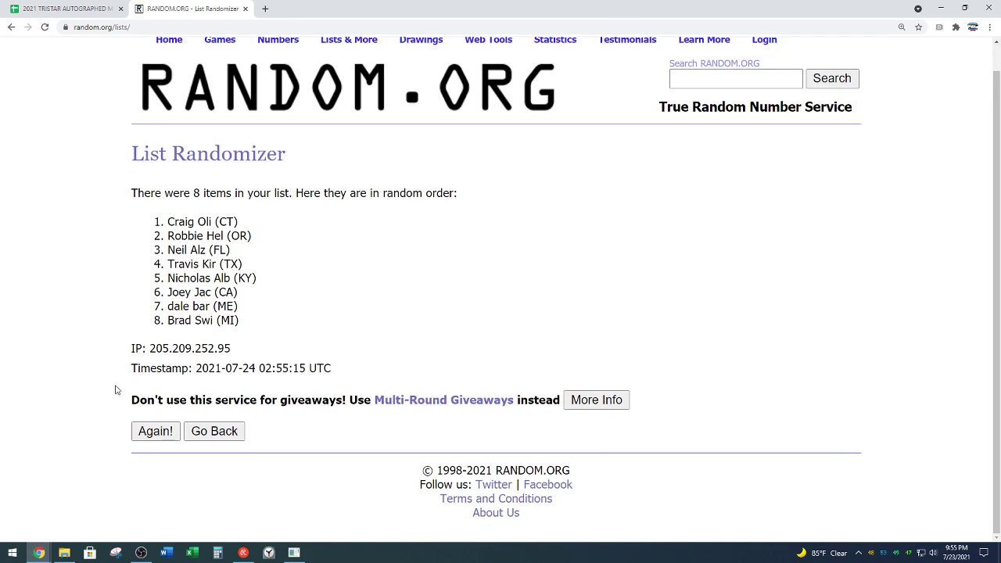
Reshuffle the eight-participant list until it has been randomized six times
{"action": "left_click", "coordinate": [148, 428]}
{"action": "left_click", "coordinate": [156, 490]}
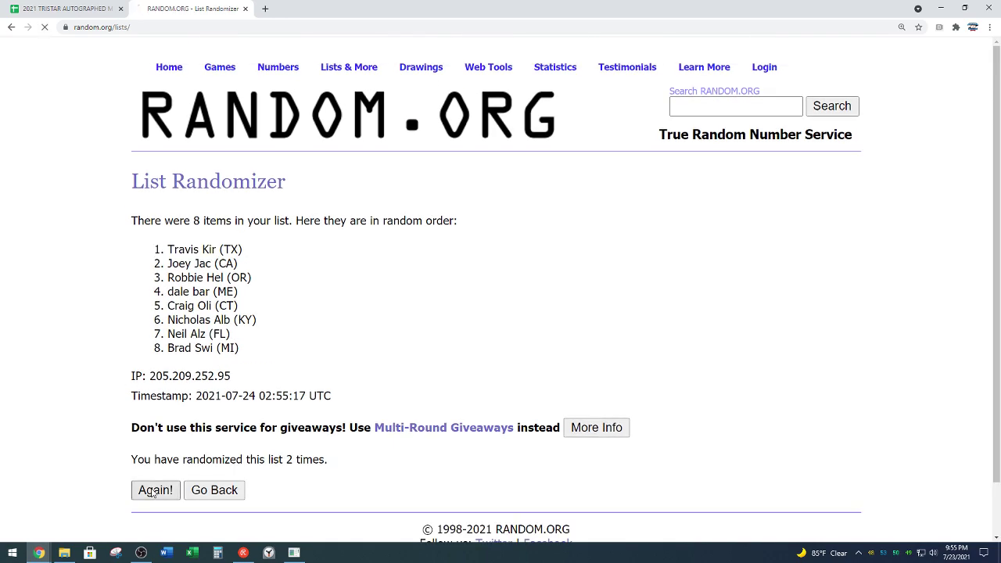
{"action": "left_click", "coordinate": [157, 492]}
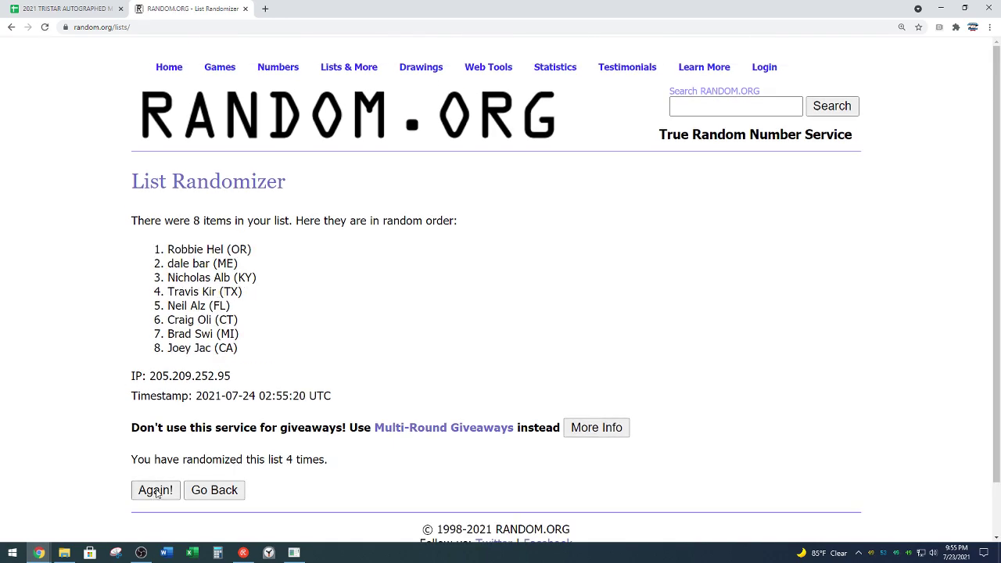
{"action": "left_click", "coordinate": [154, 491]}
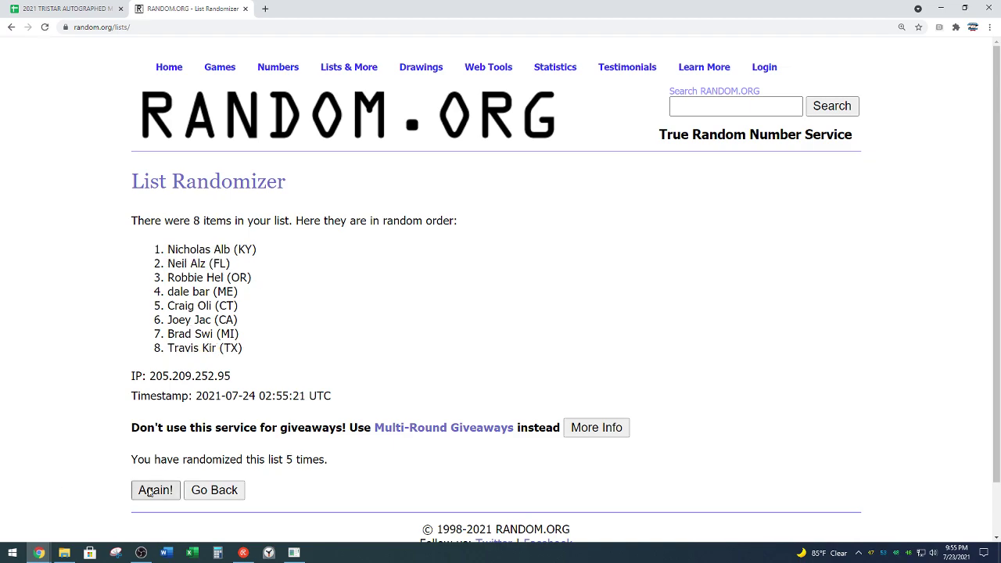
{"action": "left_click", "coordinate": [148, 491]}
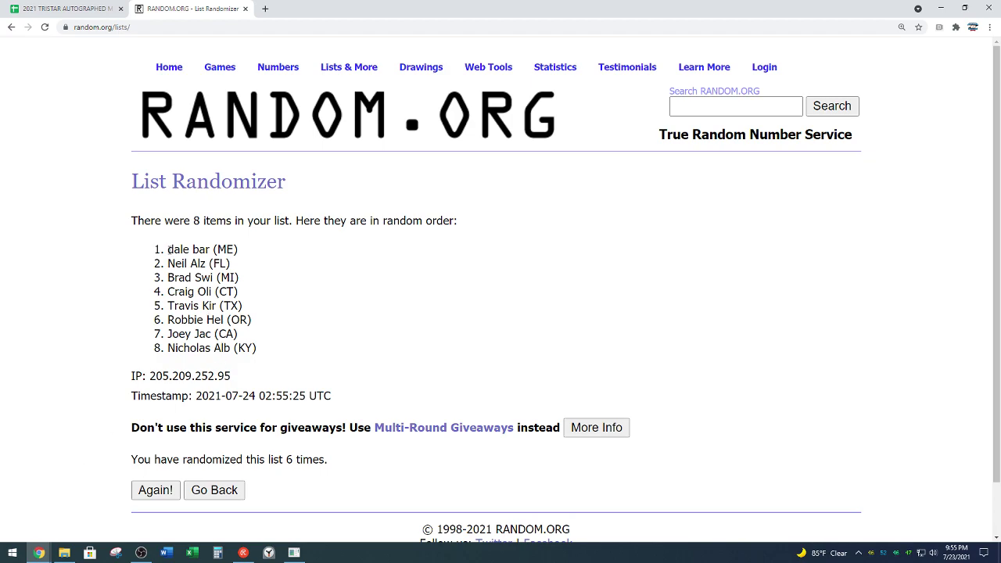
Copy all eight participant entries from the sixth randomization
{"action": "left_click_drag", "start_coordinate": [167, 249], "coordinate": [262, 348]}
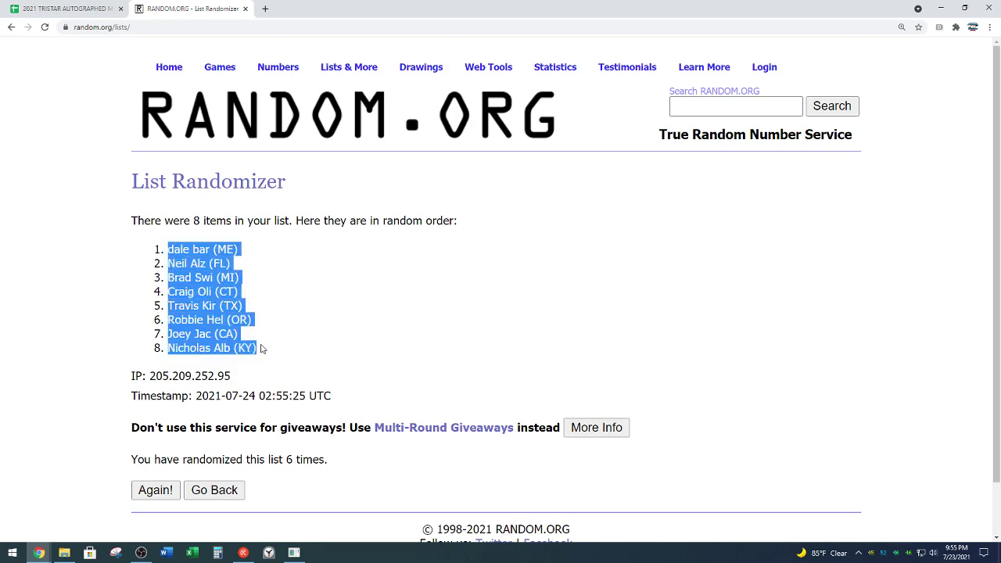
{"action": "right_click", "coordinate": [222, 321]}
{"action": "left_click", "coordinate": [235, 325]}
{"action": "left_click", "coordinate": [290, 444]}
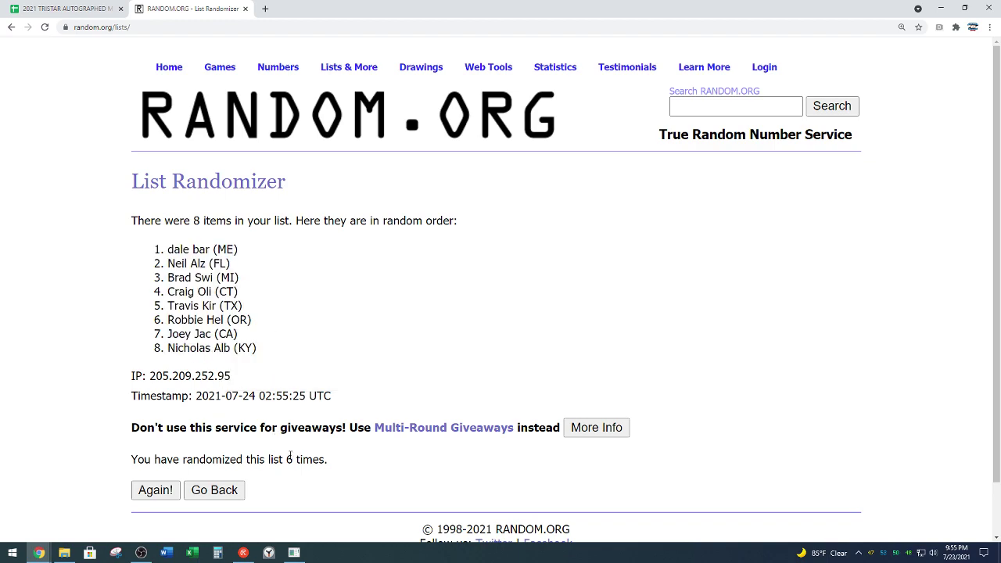
{"action": "left_click_drag", "start_coordinate": [286, 459], "coordinate": [330, 462]}
{"action": "triple_click", "coordinate": [201, 263]}
Paste the randomized participants into the case break spreadsheet at A1:A8 and centre them horizontally
{"action": "left_click", "coordinate": [67, 9]}
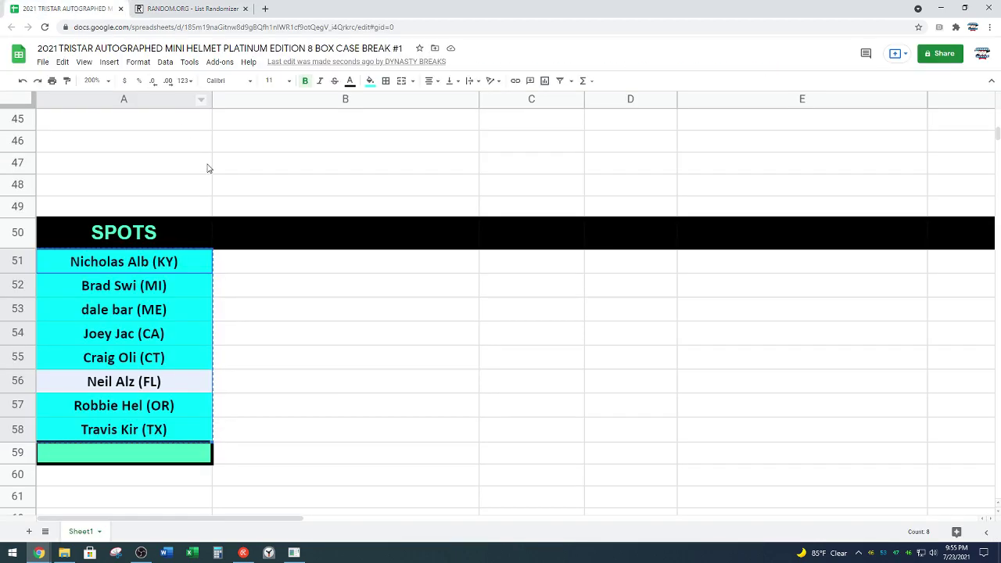
{"action": "scroll", "coordinate": [263, 312], "scroll_direction": "up", "scroll_amount": 5}
{"action": "scroll", "coordinate": [264, 311], "scroll_direction": "up", "scroll_amount": 8}
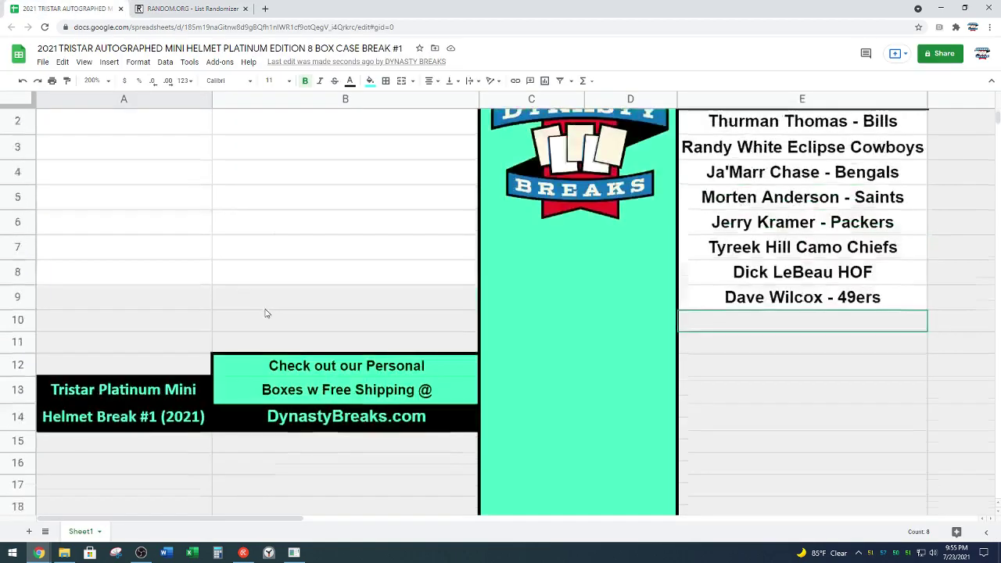
{"action": "left_click", "coordinate": [184, 138]}
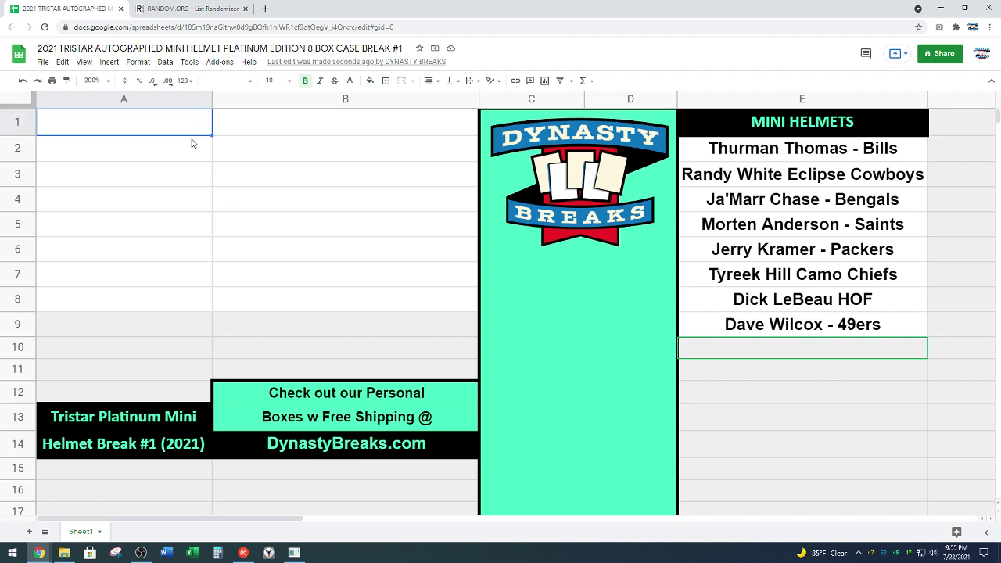
{"action": "key", "text": "ctrl+v"}
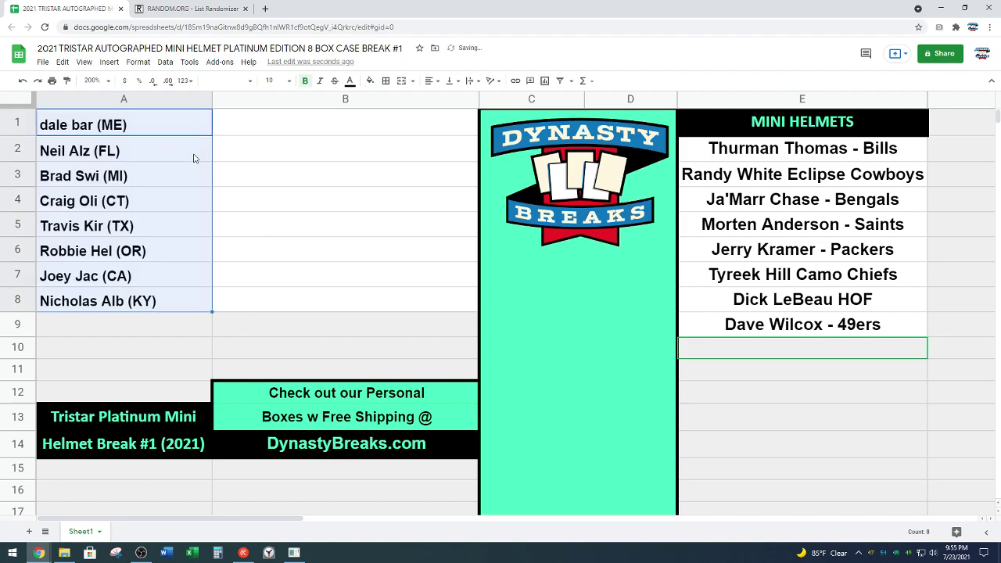
{"action": "left_click", "coordinate": [429, 81]}
{"action": "left_click", "coordinate": [444, 99]}
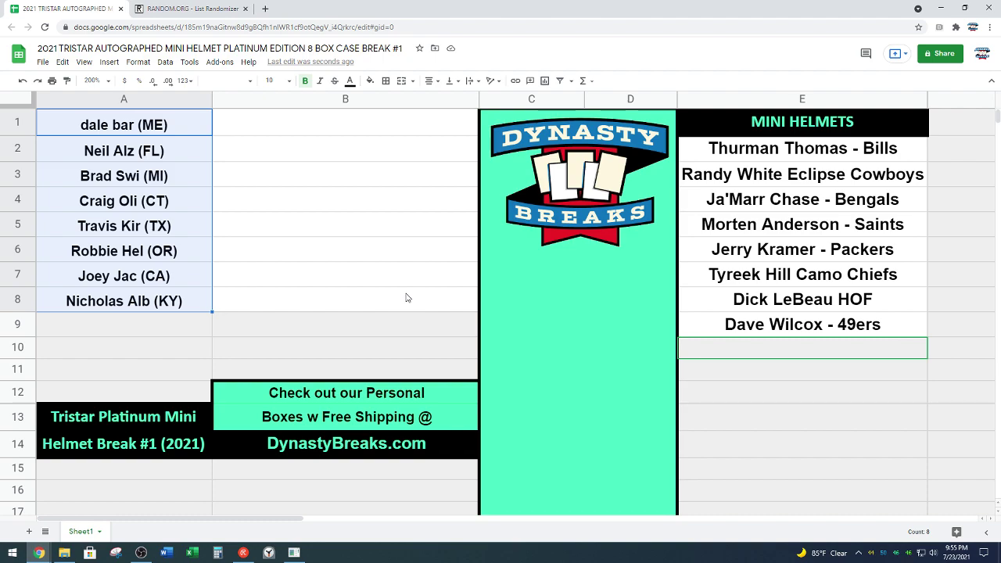
Switch to Alarms & Clock, set the Countdown timer to 3 minutes and start it
{"action": "left_click", "coordinate": [268, 553]}
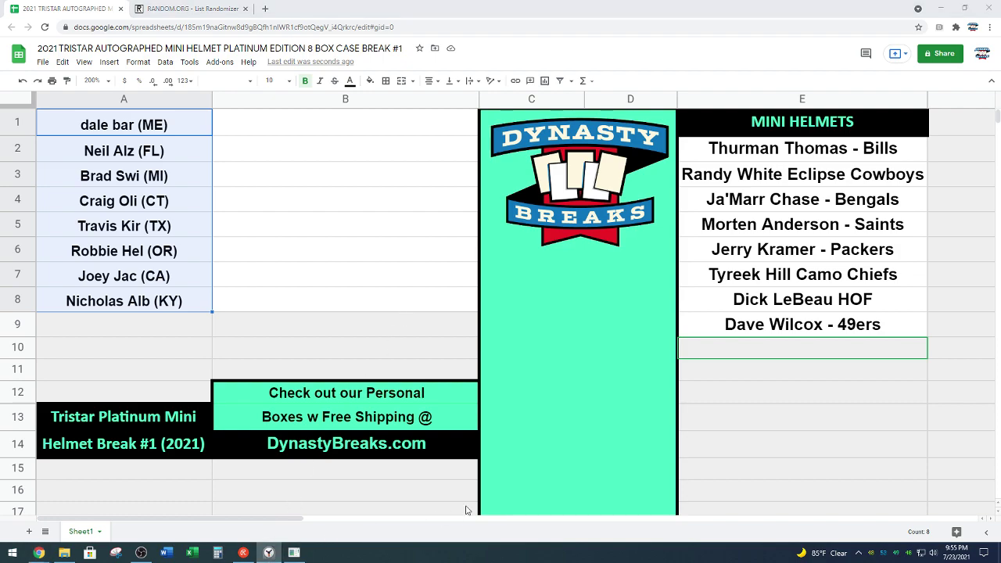
{"action": "left_click", "coordinate": [539, 473]}
{"action": "left_click", "coordinate": [521, 418]}
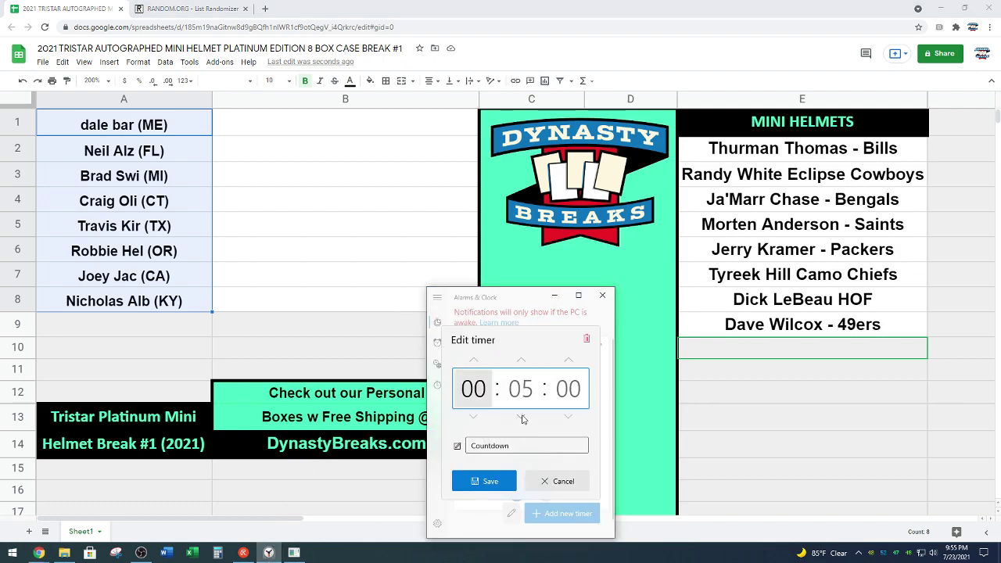
{"action": "left_click", "coordinate": [522, 417]}
{"action": "left_click", "coordinate": [521, 418]}
{"action": "left_click", "coordinate": [485, 480]}
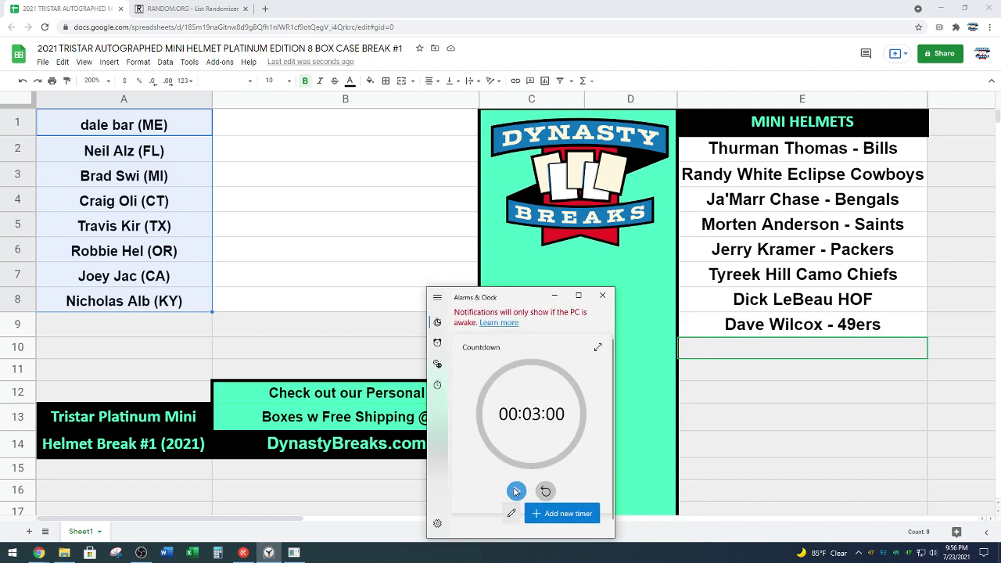
{"action": "left_click", "coordinate": [516, 491]}
Place the timer window over the green area below the Dynasty Breaks logo, in front of the spreadsheet
{"action": "left_click_drag", "start_coordinate": [513, 297], "coordinate": [572, 345]}
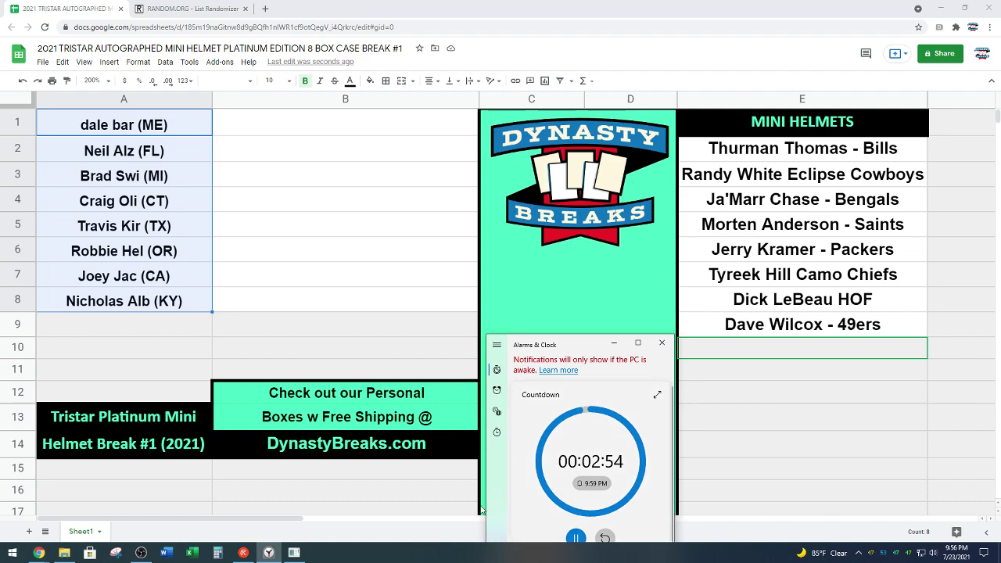
{"action": "left_click", "coordinate": [555, 284]}
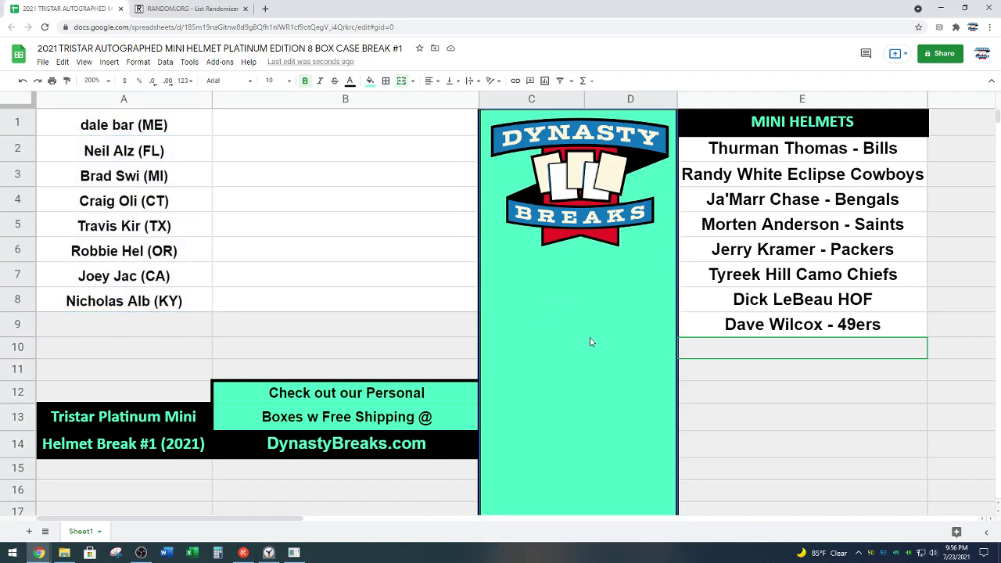
{"action": "left_click", "coordinate": [270, 553]}
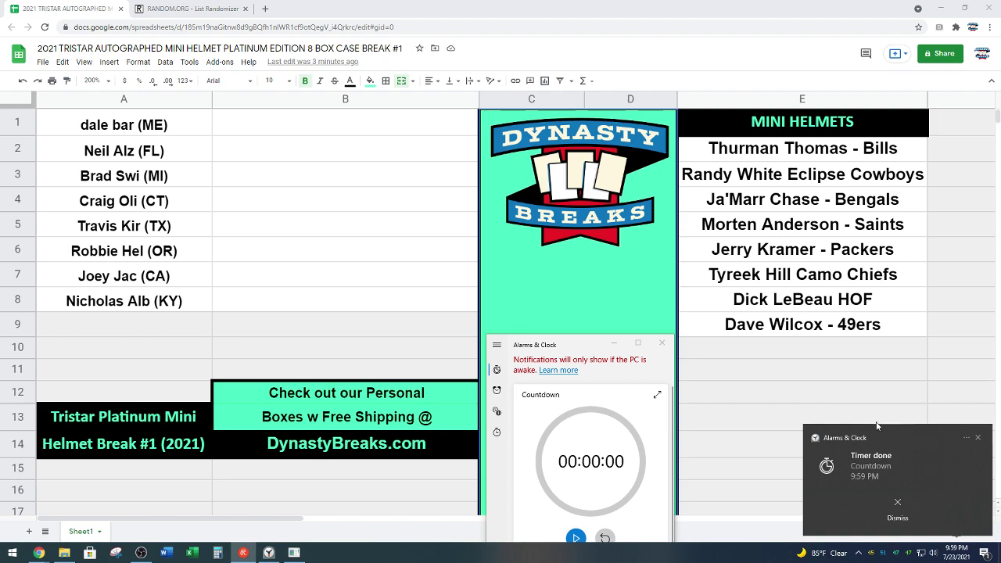
Dismiss the finished-timer alert, then set the Countdown timer to 1 minute 20 seconds and start it
{"action": "left_click", "coordinate": [859, 515]}
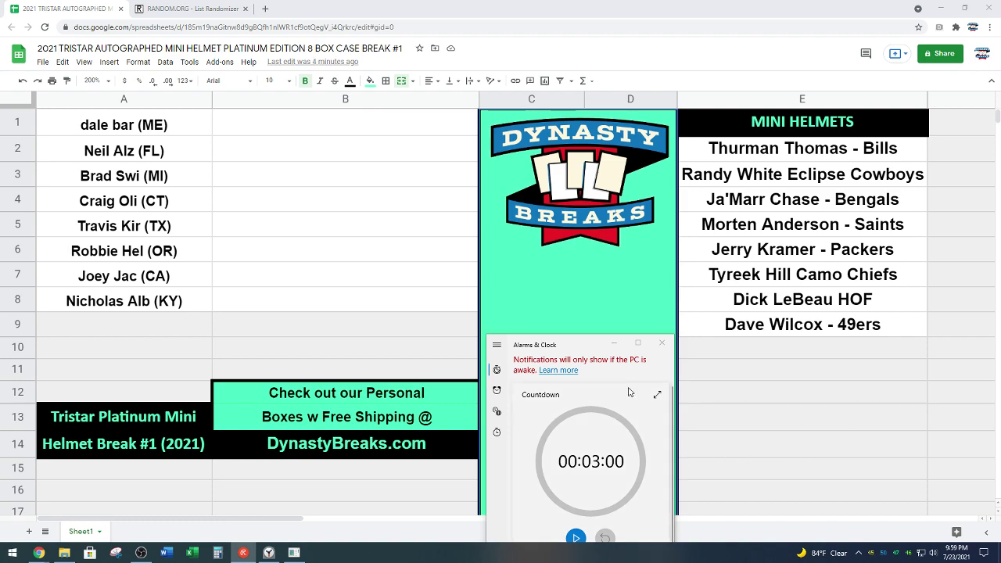
{"action": "left_click", "coordinate": [584, 345]}
{"action": "left_click_drag", "start_coordinate": [584, 345], "coordinate": [582, 339]}
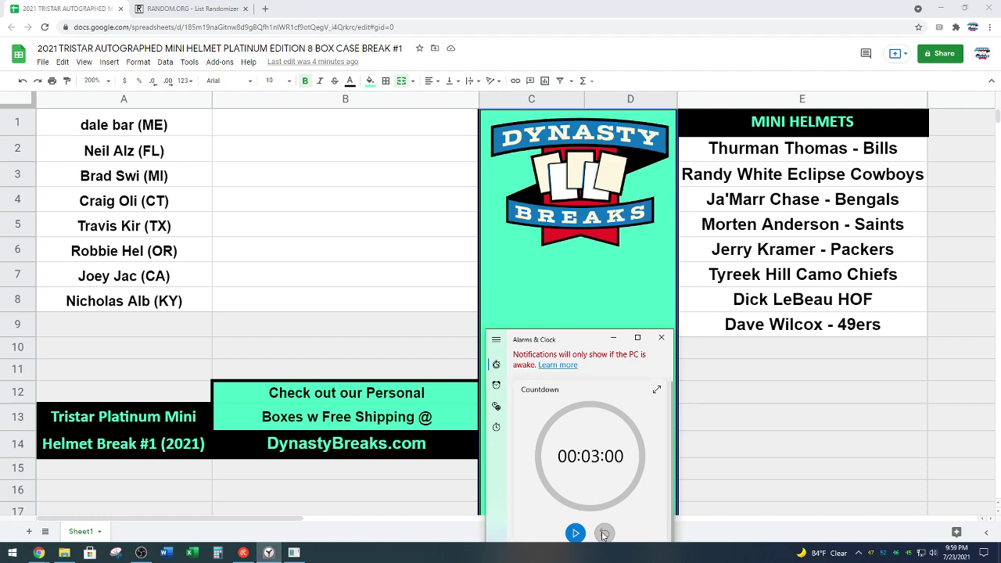
{"action": "left_click", "coordinate": [600, 527]}
{"action": "left_click", "coordinate": [580, 458]}
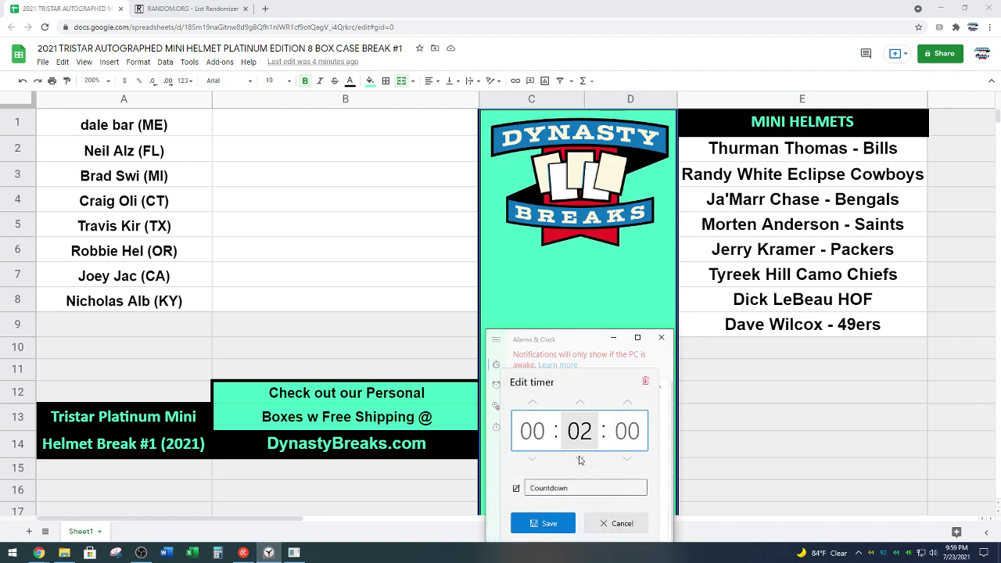
{"action": "left_click", "coordinate": [579, 458]}
{"action": "left_click", "coordinate": [624, 447]}
{"action": "type", "text": "20"}
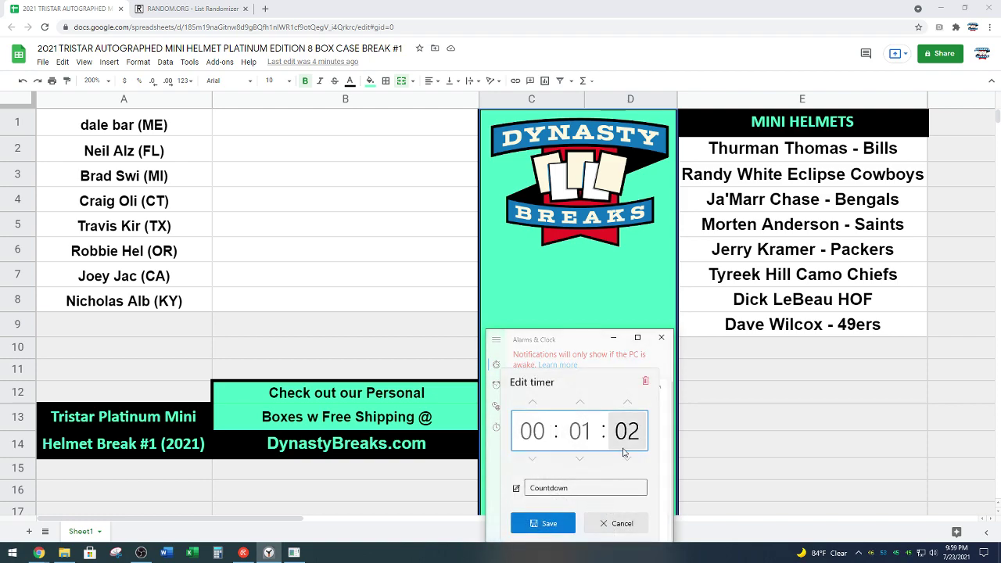
{"action": "left_click", "coordinate": [562, 528]}
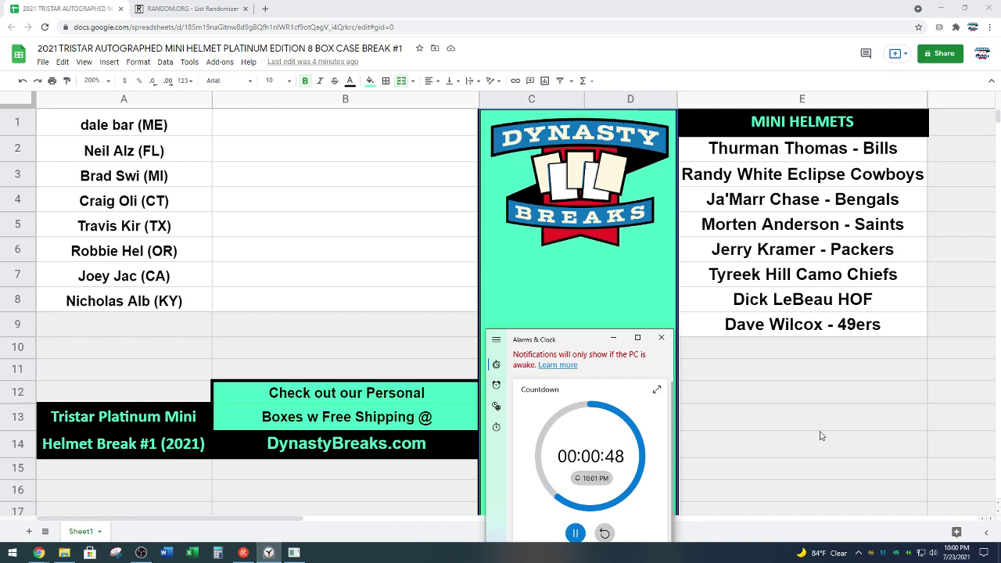
Move "Ja'Marr Chase - Bengals" from the MINI HELMETS list in E4 to B1, beside the first participant
{"action": "left_click", "coordinate": [875, 199]}
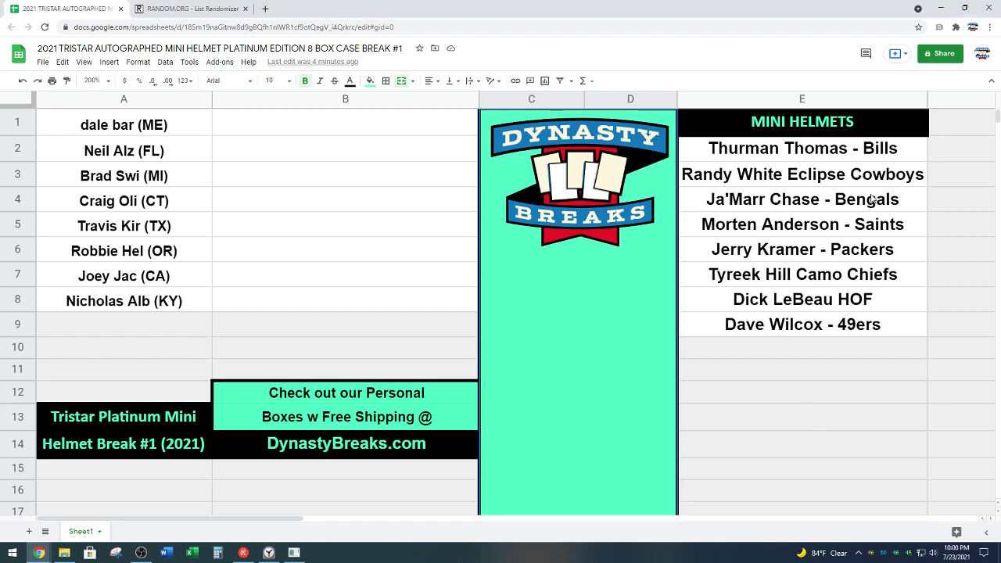
{"action": "key", "text": "ctrl+c"}
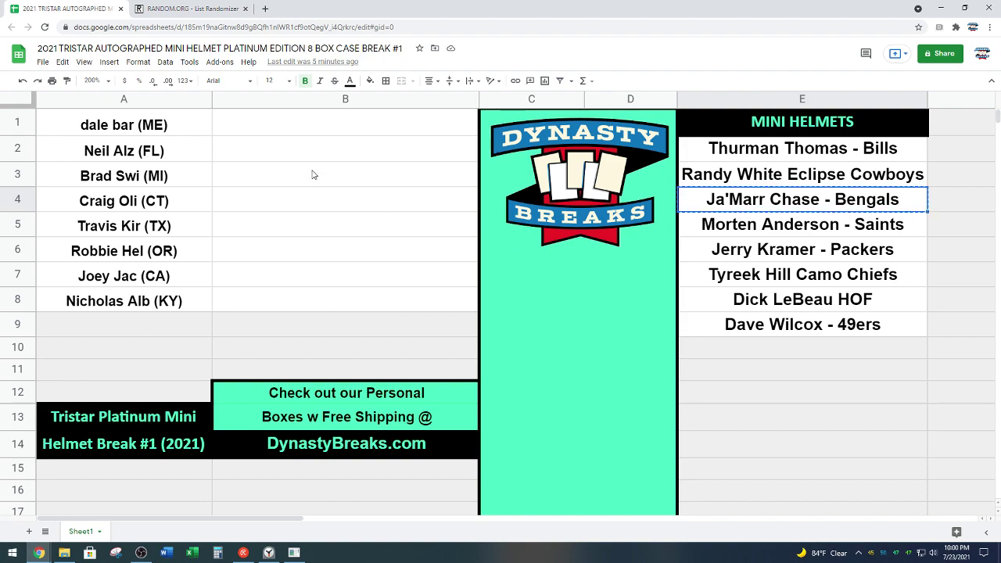
{"action": "left_click", "coordinate": [273, 132]}
{"action": "key", "text": "ctrl+v"}
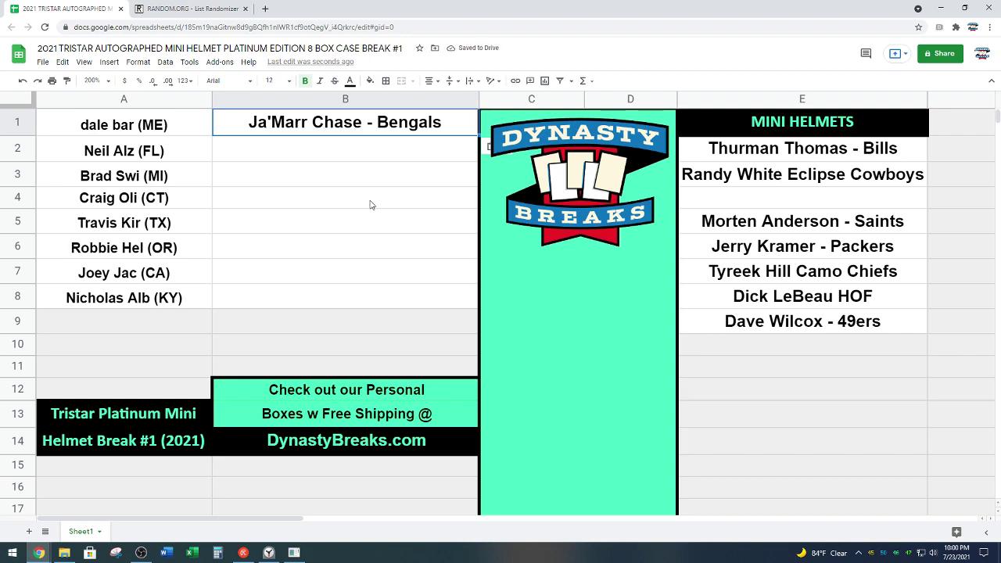
{"action": "left_click", "coordinate": [382, 152]}
Restart the 1 minute 20 second countdown for the second participant and dismiss its alert at the end
{"action": "left_click", "coordinate": [268, 552]}
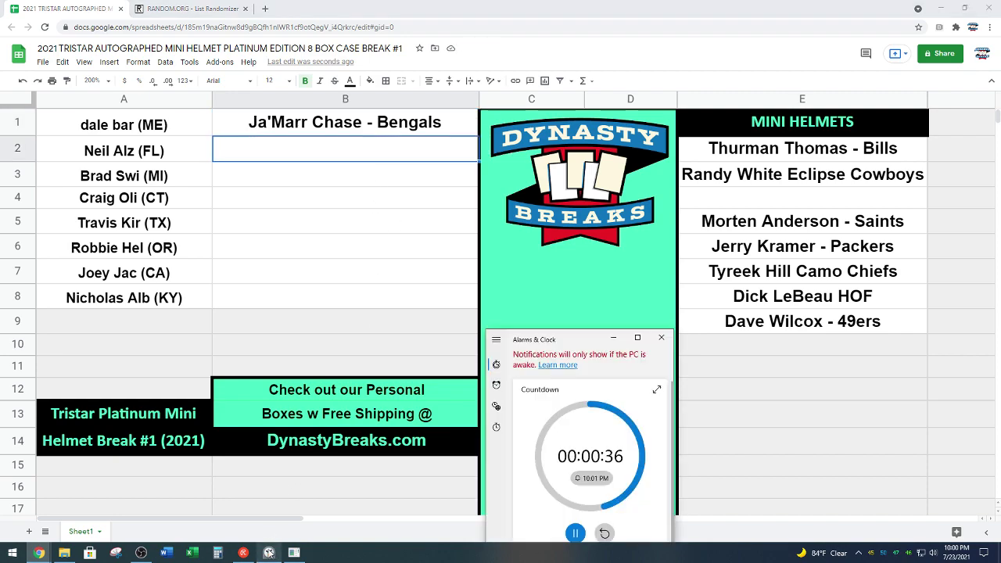
{"action": "left_click", "coordinate": [604, 533]}
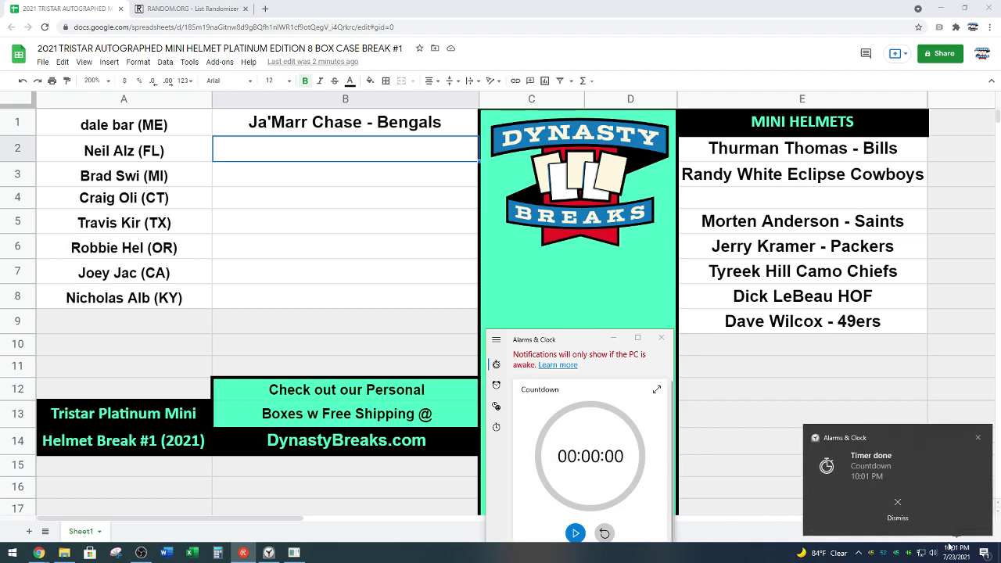
{"action": "left_click", "coordinate": [943, 516]}
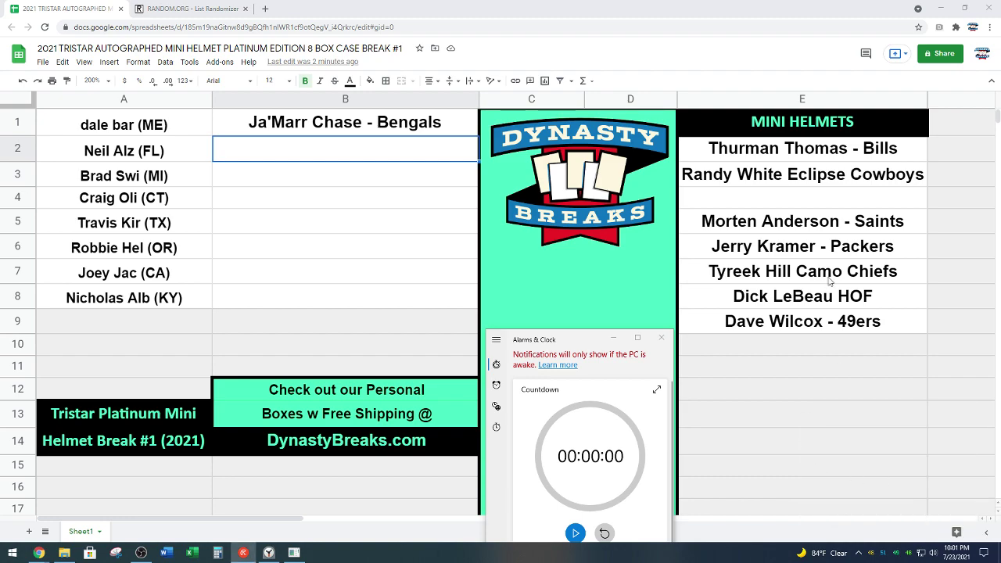
Move the helmets in E5:E9 up to start at E4, closing the gap in the MINI HELMETS list
{"action": "left_click_drag", "start_coordinate": [827, 243], "coordinate": [827, 223]}
{"action": "left_click_drag", "start_coordinate": [827, 283], "coordinate": [829, 329]}
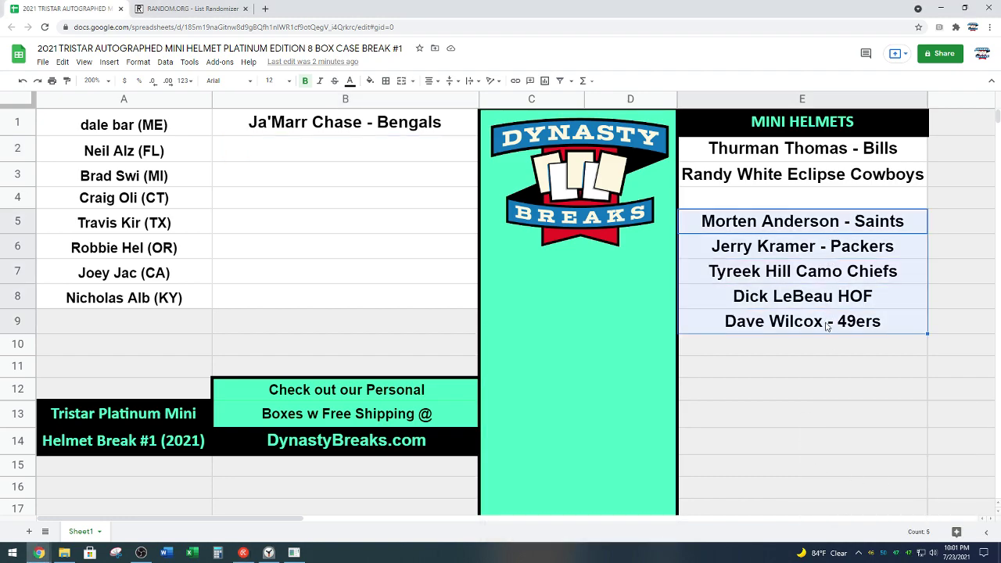
{"action": "key", "text": "ctrl+x"}
{"action": "left_click", "coordinate": [778, 201]}
{"action": "key", "text": "ctrl+v"}
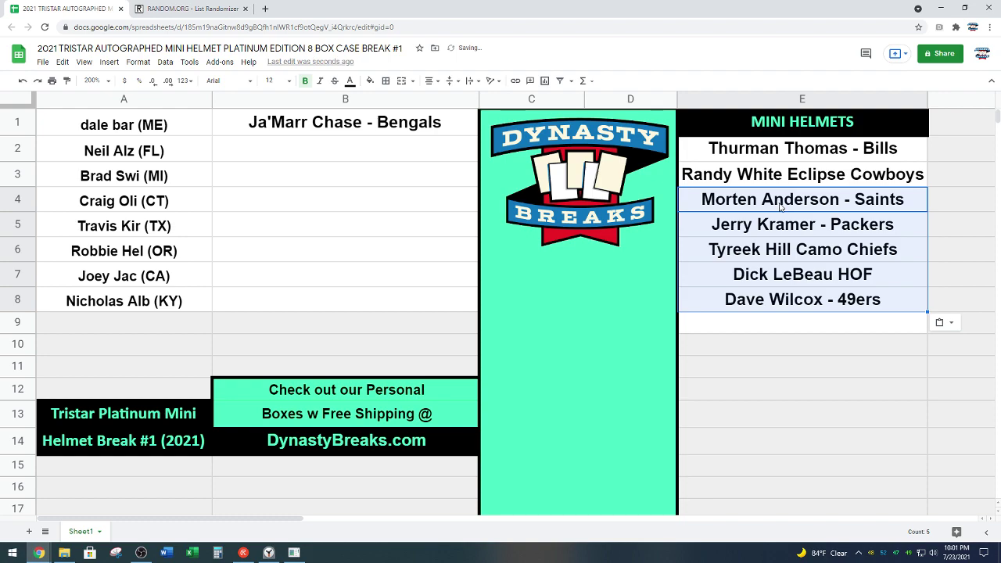
{"action": "left_click", "coordinate": [810, 349]}
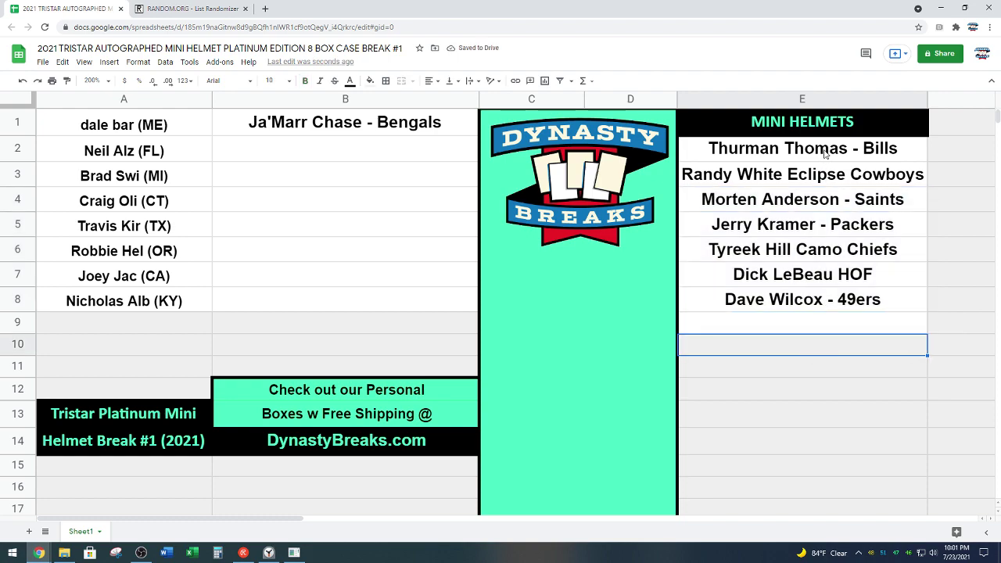
Copy the remaining helmets in E2:E8 and open a blank RANDOM.ORG List Randomizer form in a new tab
{"action": "left_click_drag", "start_coordinate": [825, 154], "coordinate": [809, 304]}
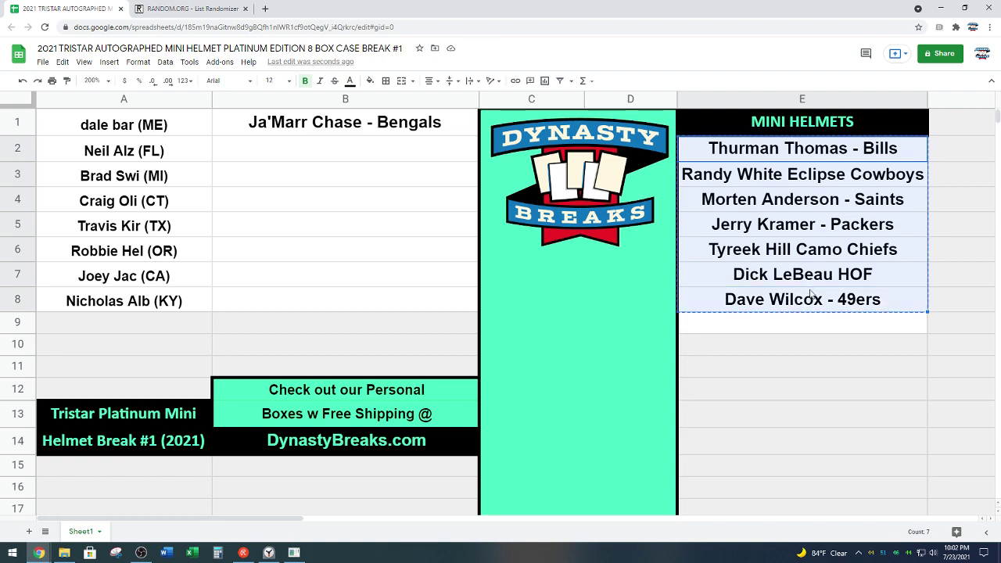
{"action": "left_click", "coordinate": [174, 8]}
{"action": "mouse_move", "coordinate": [367, 70]}
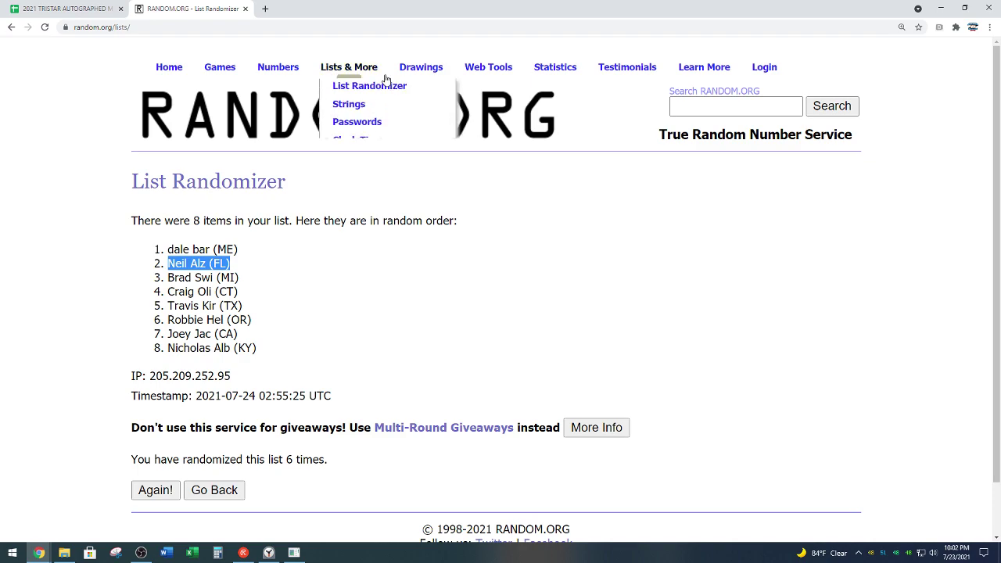
{"action": "right_click", "coordinate": [379, 87]}
{"action": "left_click", "coordinate": [410, 95]}
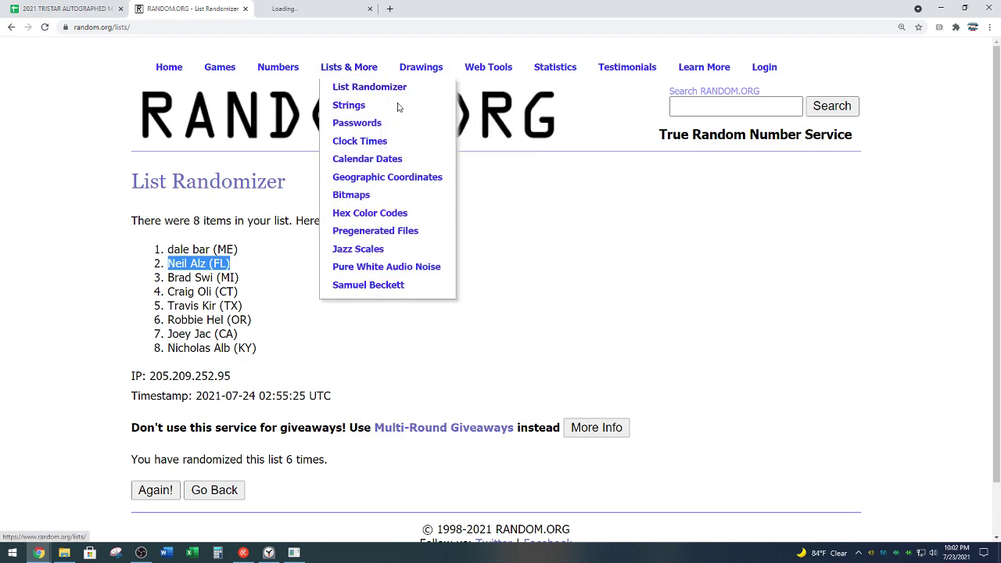
{"action": "left_click", "coordinate": [316, 8]}
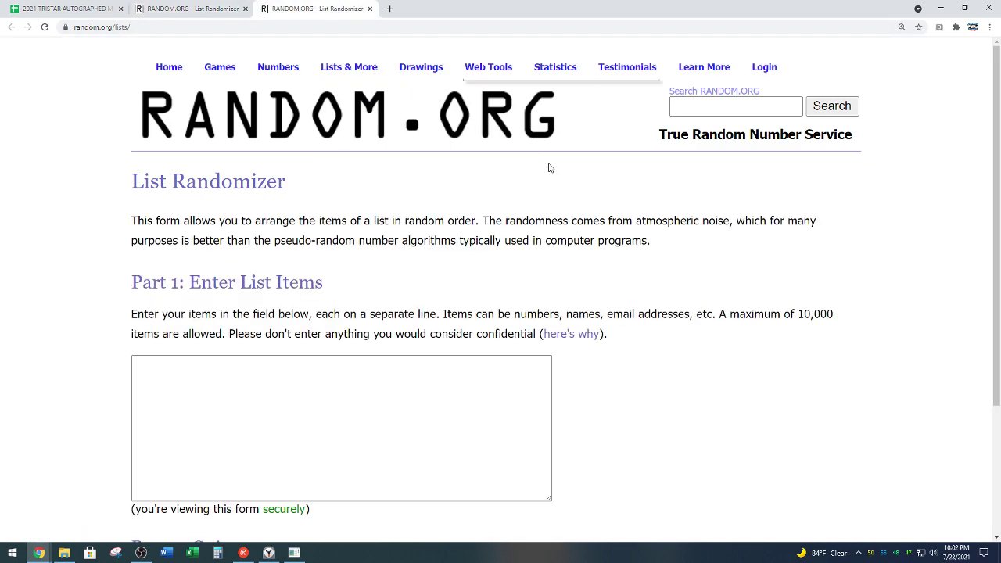
Paste the seven remaining helmets into the blank List Randomizer form as its list items
{"action": "right_click", "coordinate": [236, 395]}
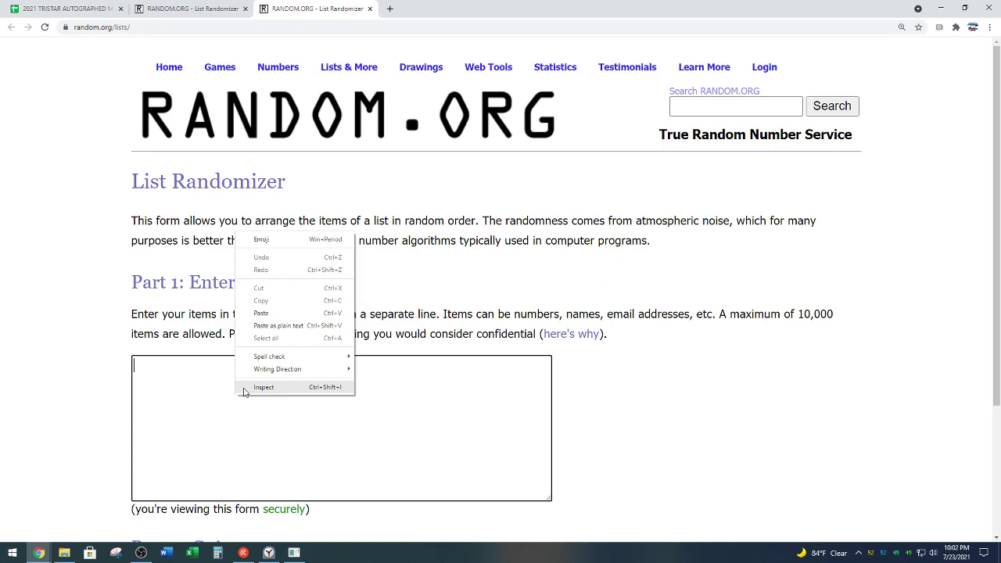
{"action": "left_click", "coordinate": [299, 312]}
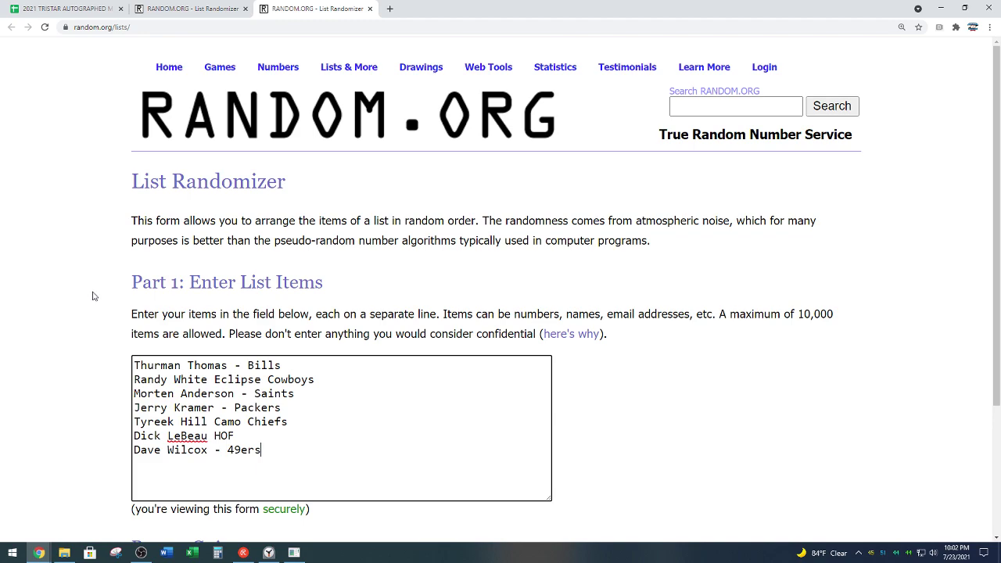
{"action": "scroll", "coordinate": [90, 293], "scroll_direction": "down", "scroll_amount": 2}
{"action": "scroll", "coordinate": [82, 278], "scroll_direction": "down", "scroll_amount": 1}
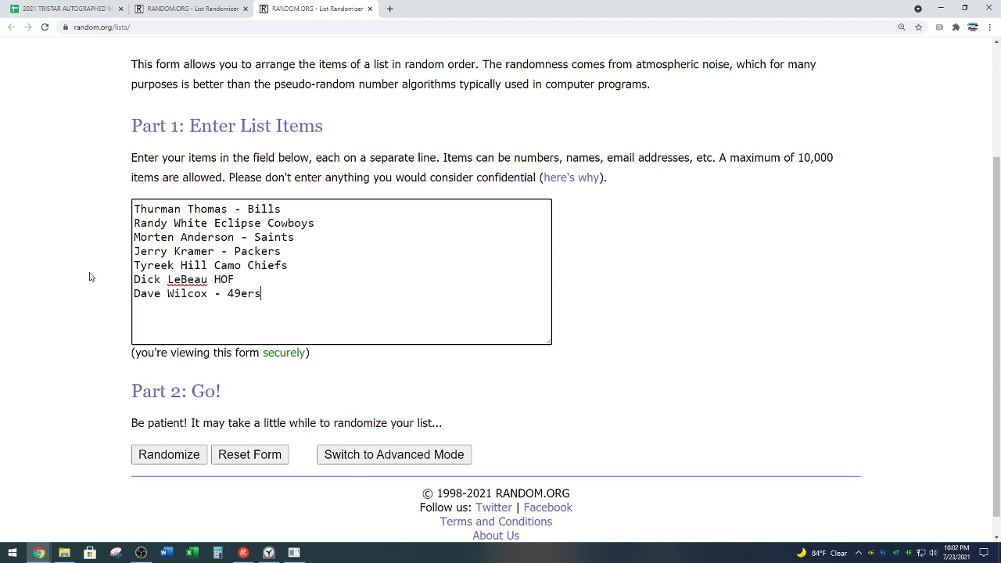
Randomize the helmet list six times, then highlight the first-ranked helmet and the randomization count
{"action": "left_click", "coordinate": [170, 458]}
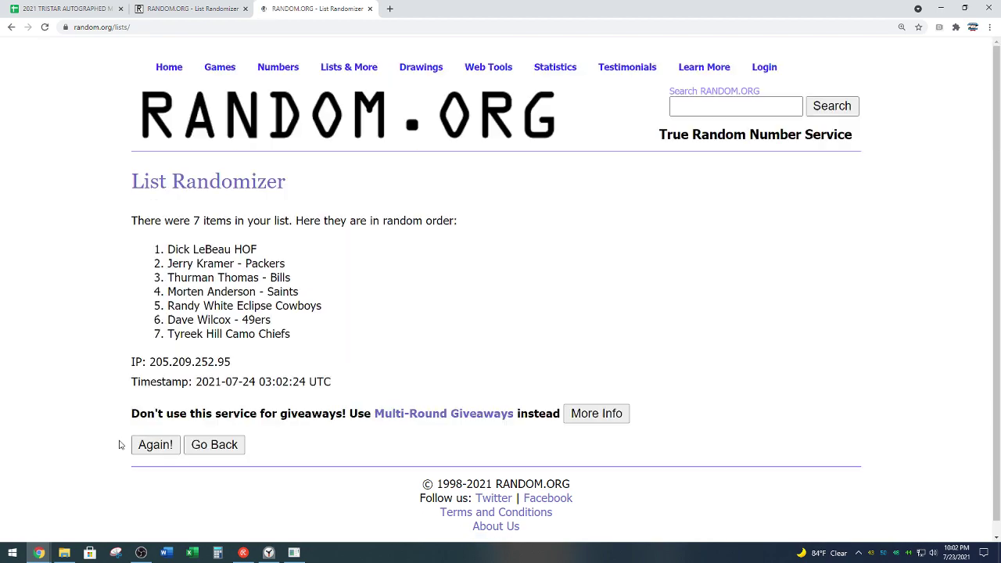
{"action": "left_click", "coordinate": [137, 452]}
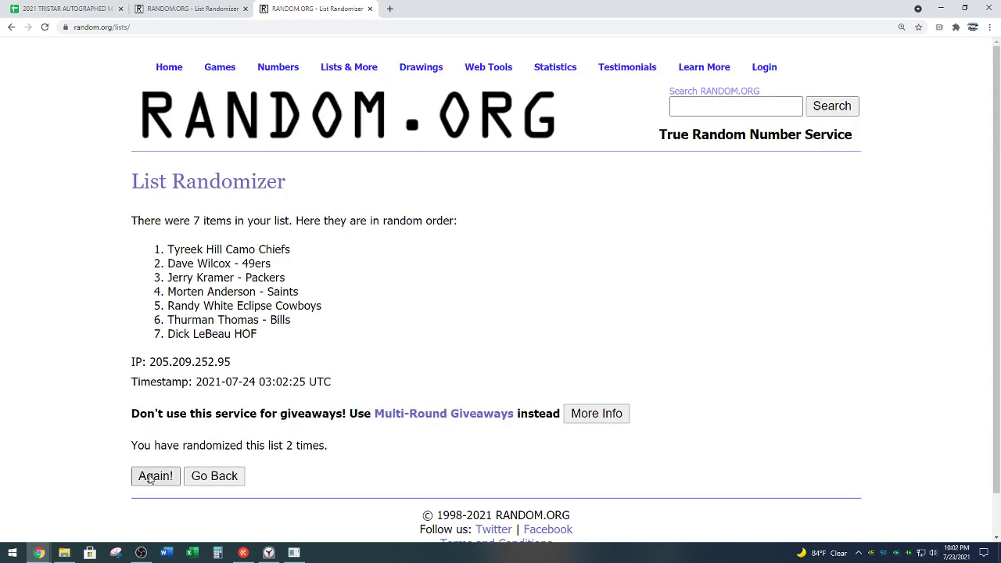
{"action": "left_click", "coordinate": [140, 474]}
{"action": "left_click", "coordinate": [145, 481]}
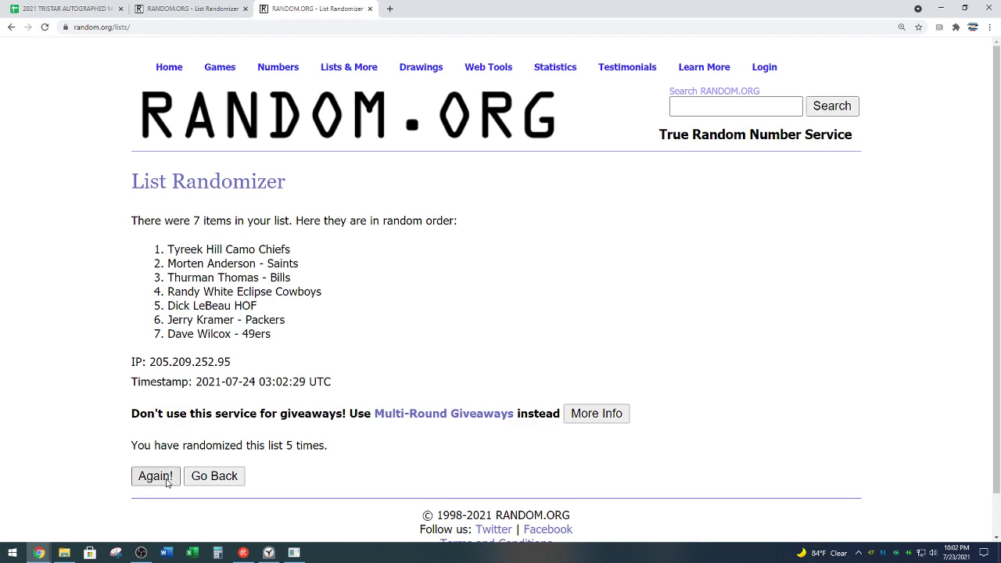
{"action": "left_click", "coordinate": [167, 482]}
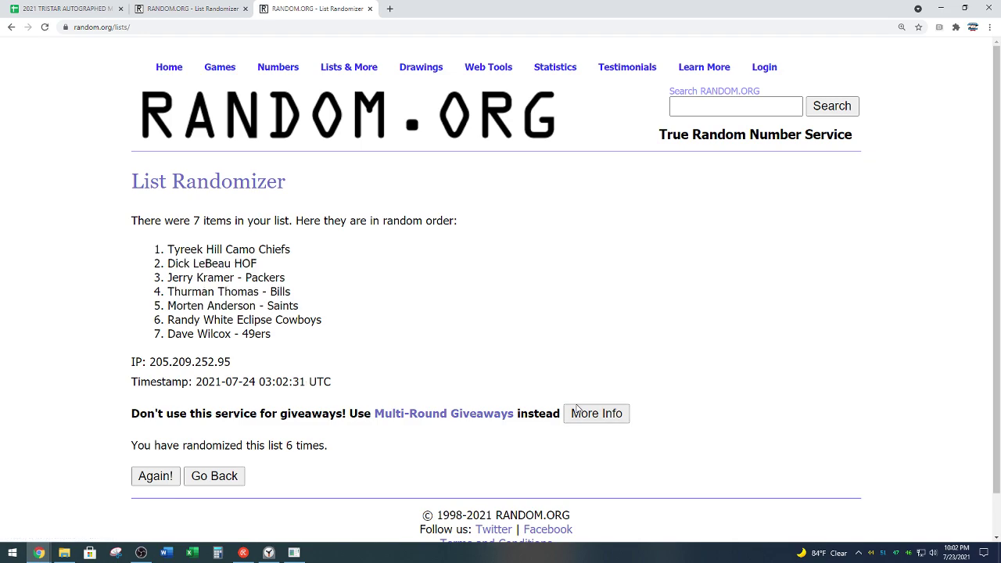
{"action": "triple_click", "coordinate": [278, 249]}
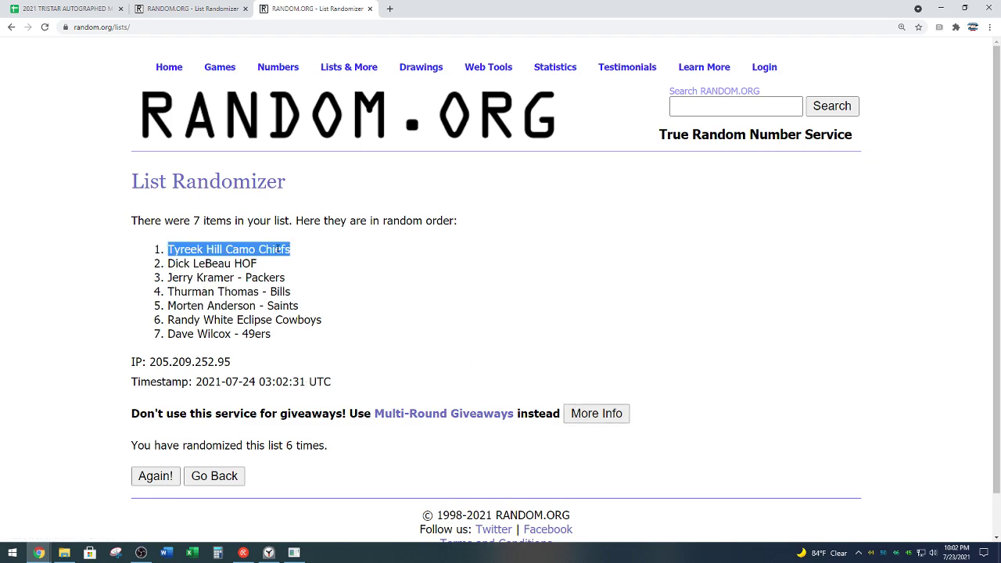
{"action": "left_click", "coordinate": [340, 354]}
{"action": "left_click_drag", "start_coordinate": [288, 445], "coordinate": [339, 442]}
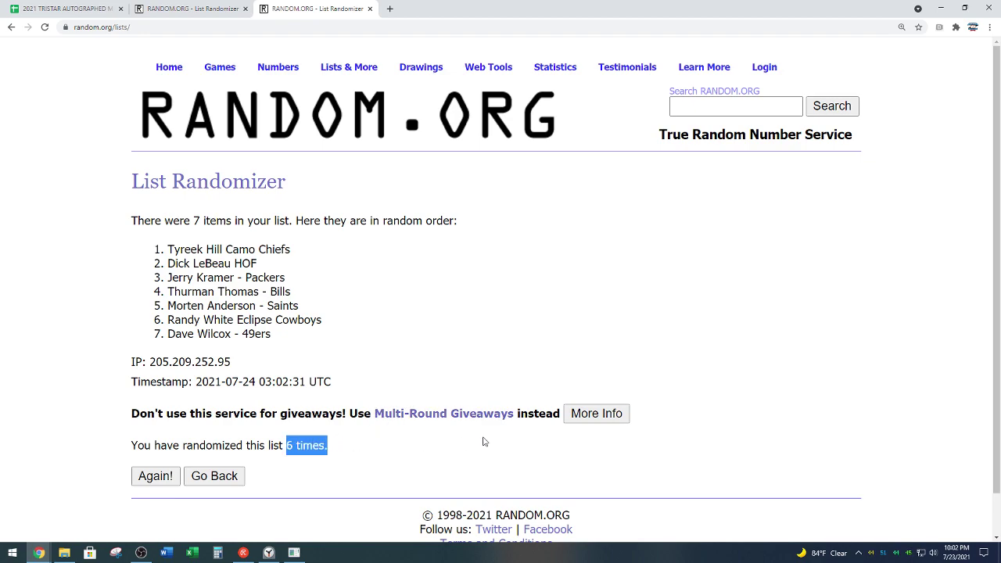
{"action": "left_click", "coordinate": [353, 440]}
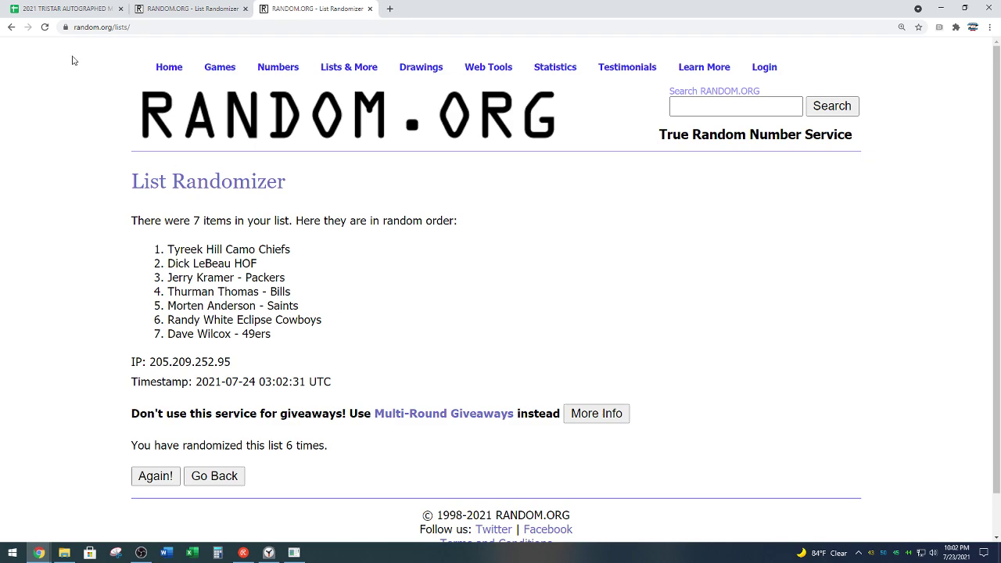
Return to the break spreadsheet and move "Tyreek Hill Camo Chiefs" from E6 to B2, beside the second participant
{"action": "left_click", "coordinate": [60, 8]}
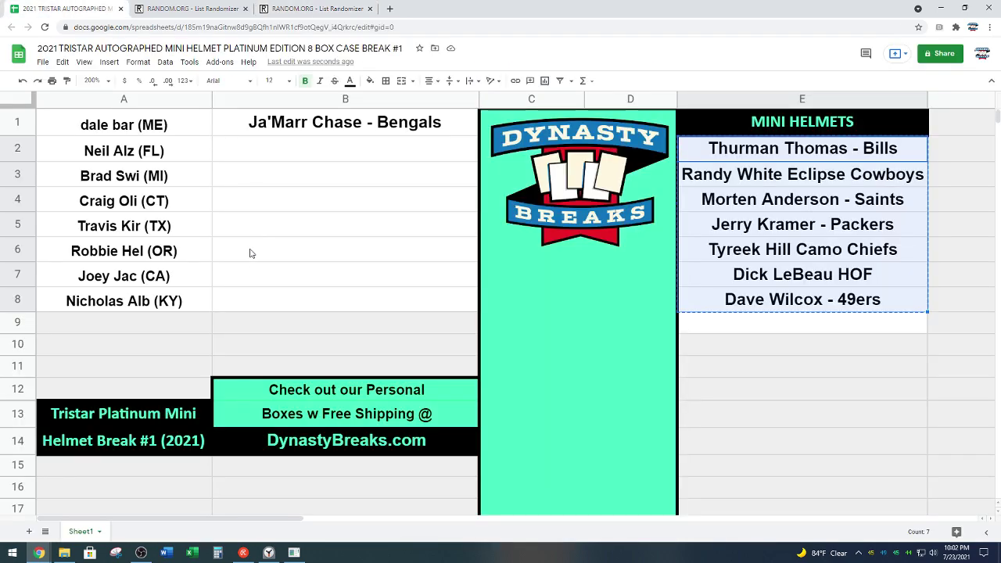
{"action": "left_click", "coordinate": [817, 374]}
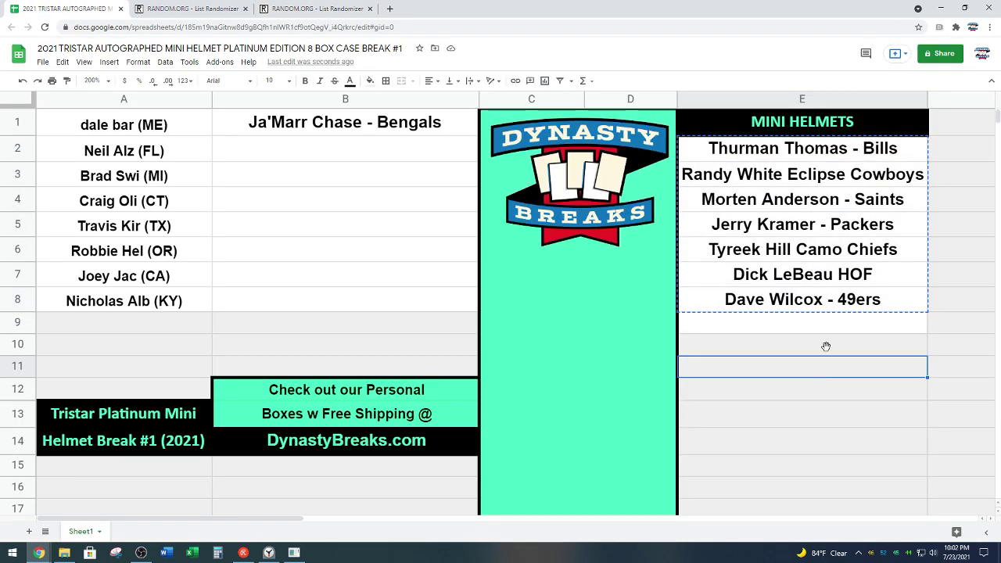
{"action": "left_click", "coordinate": [833, 252]}
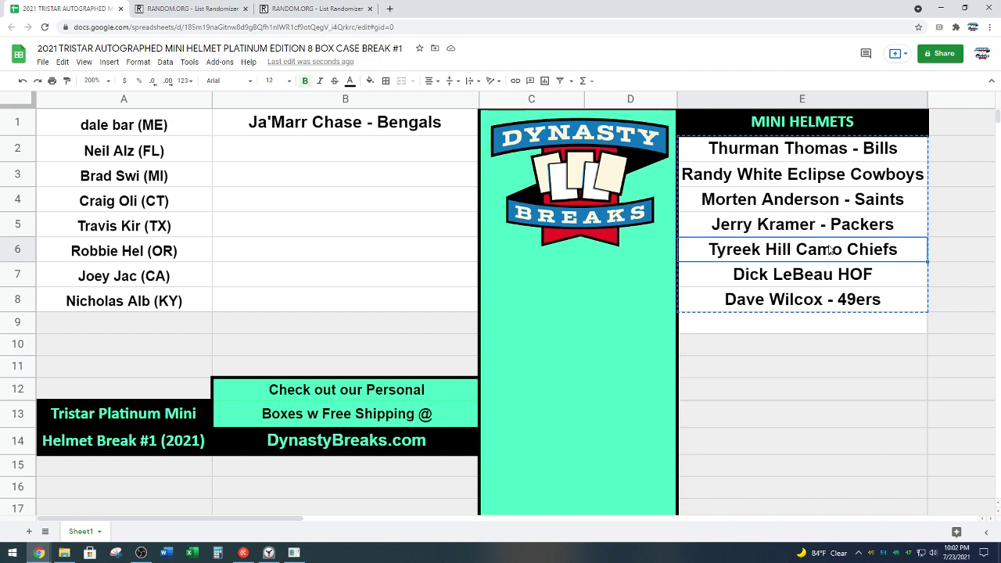
{"action": "key", "text": "ctrl+c"}
{"action": "left_click", "coordinate": [357, 156]}
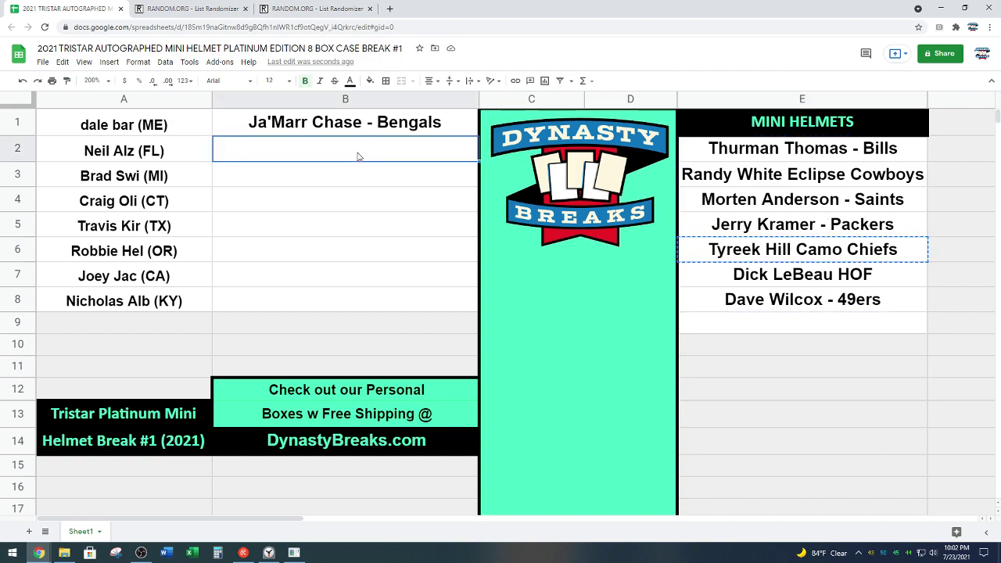
{"action": "key", "text": "ctrl+v"}
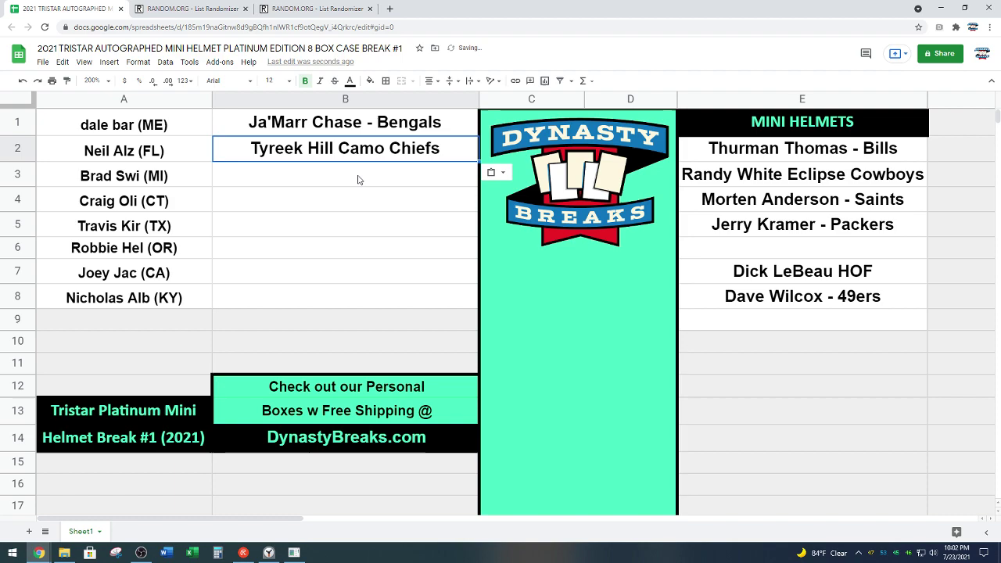
{"action": "left_click", "coordinate": [357, 180]}
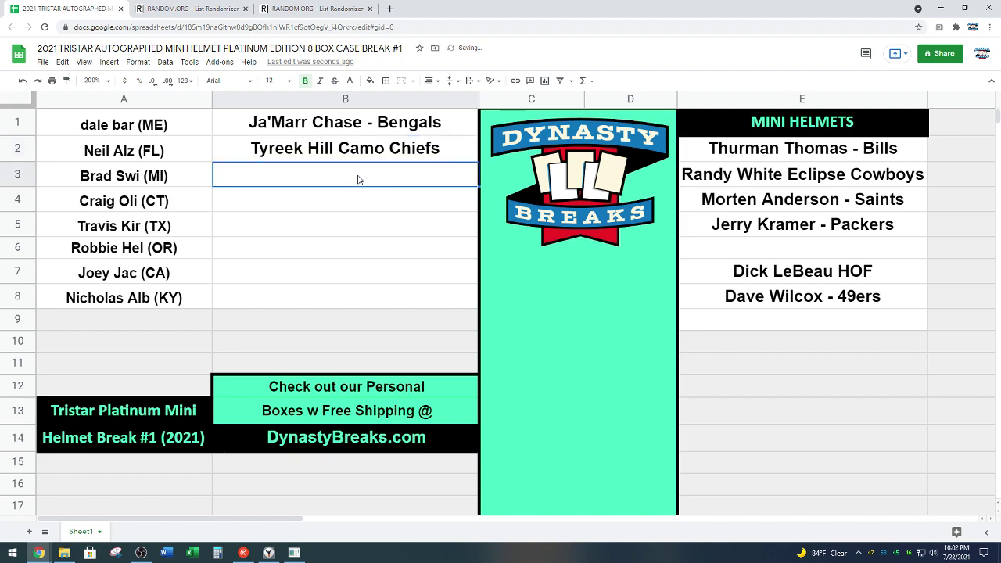
Start the countdown for the third participant and move their pick, "Thurman Thomas - Bills", from E2 to B3
{"action": "left_click", "coordinate": [268, 552]}
{"action": "left_click", "coordinate": [576, 534]}
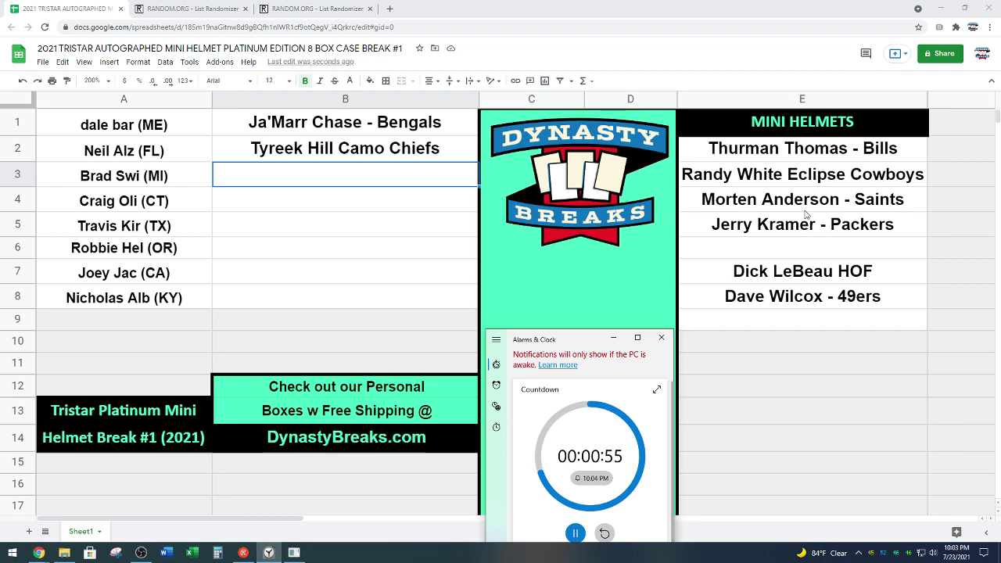
{"action": "left_click", "coordinate": [807, 154]}
{"action": "key", "text": "ctrl+c"}
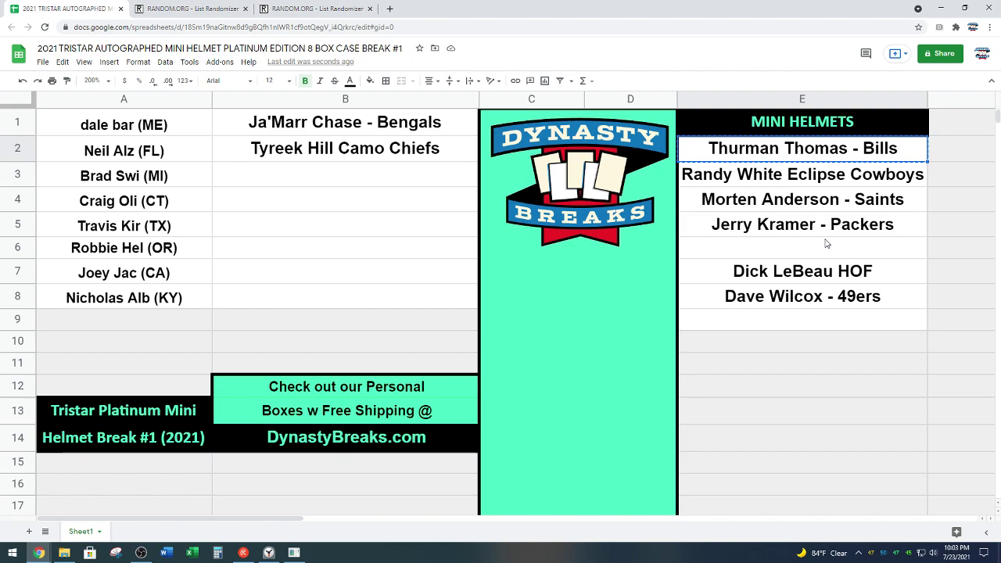
{"action": "left_click", "coordinate": [428, 177]}
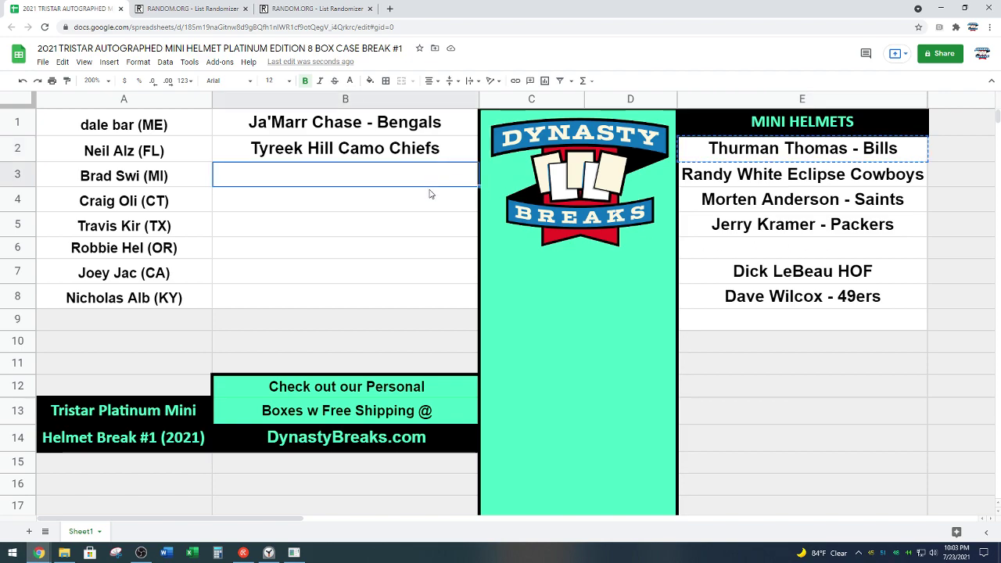
{"action": "key", "text": "ctrl+v"}
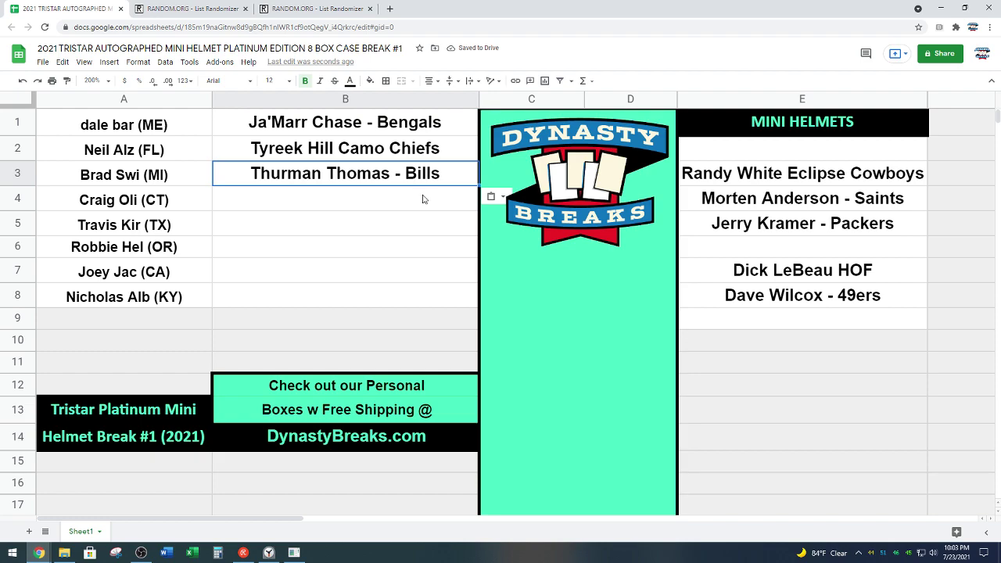
{"action": "left_click", "coordinate": [422, 199]}
Restart the countdown for the fourth participant and move their pick, "Randy White Eclipse Cowboys", from E3 to B4
{"action": "left_click", "coordinate": [269, 553]}
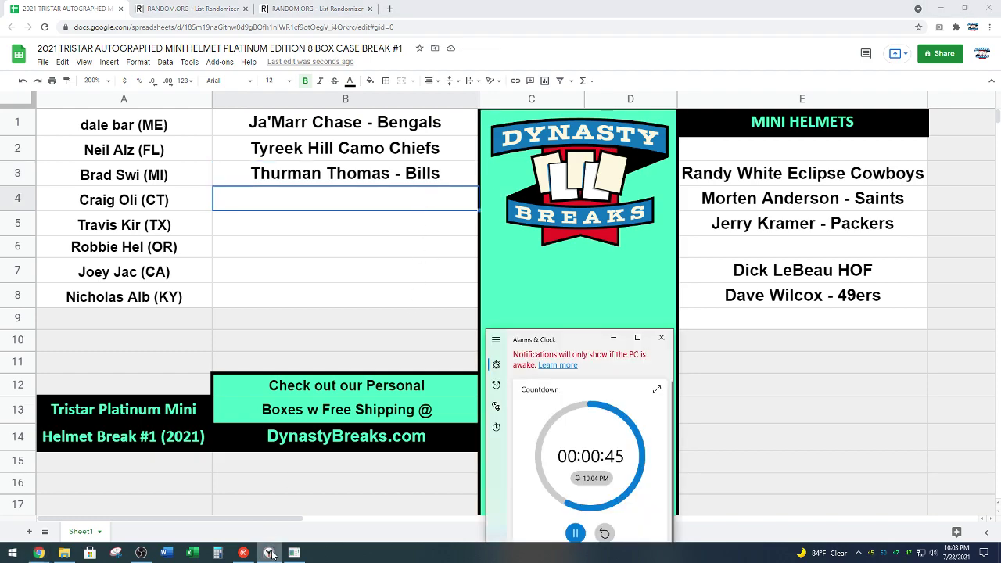
{"action": "left_click", "coordinate": [603, 532]}
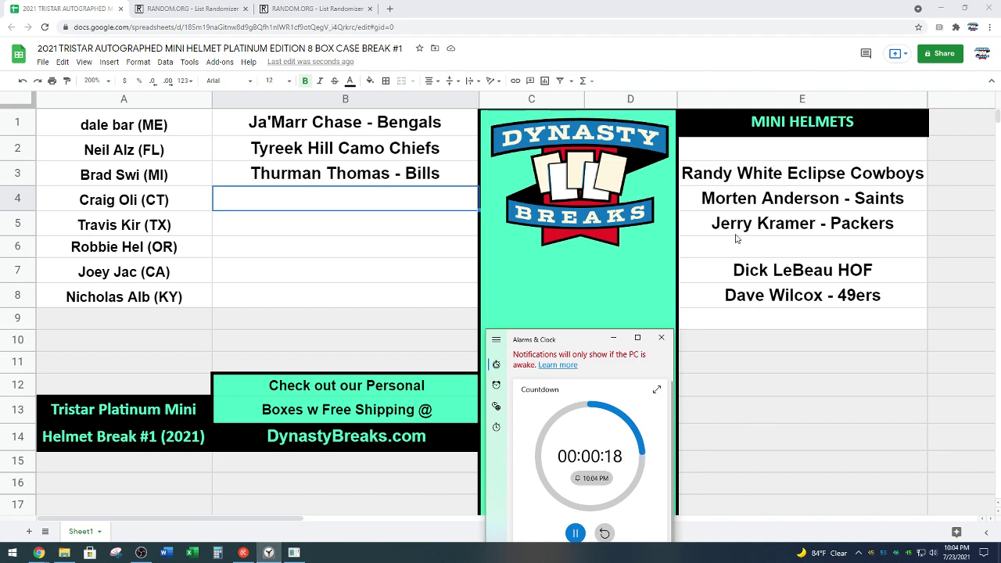
{"action": "left_click", "coordinate": [776, 173]}
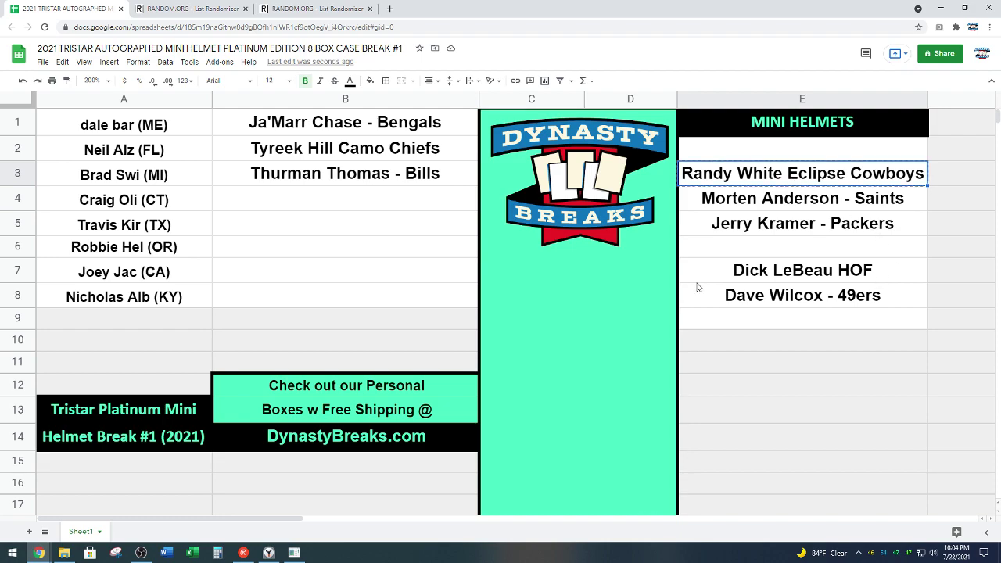
{"action": "left_click", "coordinate": [409, 202]}
{"action": "key", "text": "ctrl+v"}
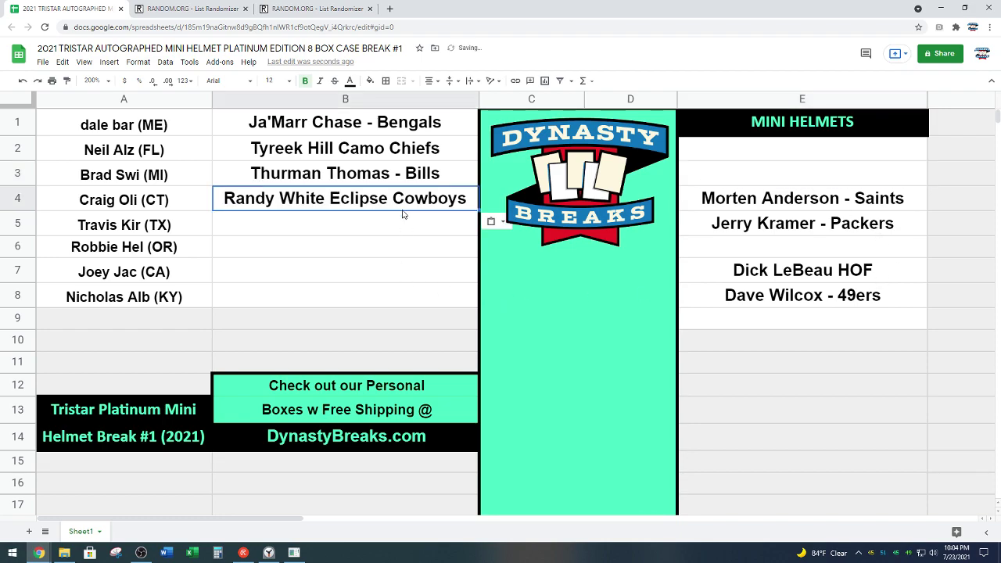
{"action": "left_click", "coordinate": [403, 231]}
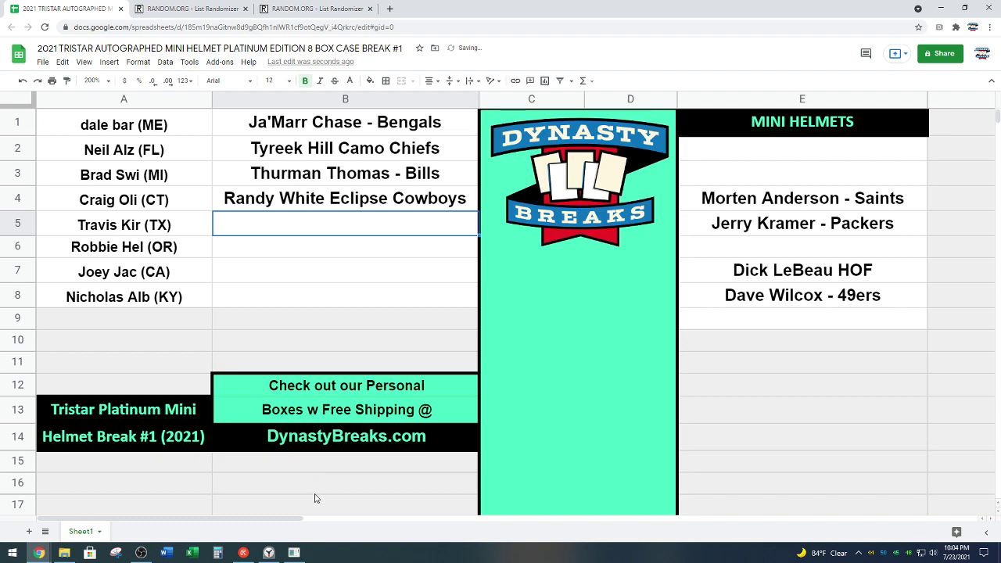
Restart the countdown for the fifth participant and move their pick, "Morten Anderson - Saints", from E4 to B5
{"action": "left_click", "coordinate": [269, 553]}
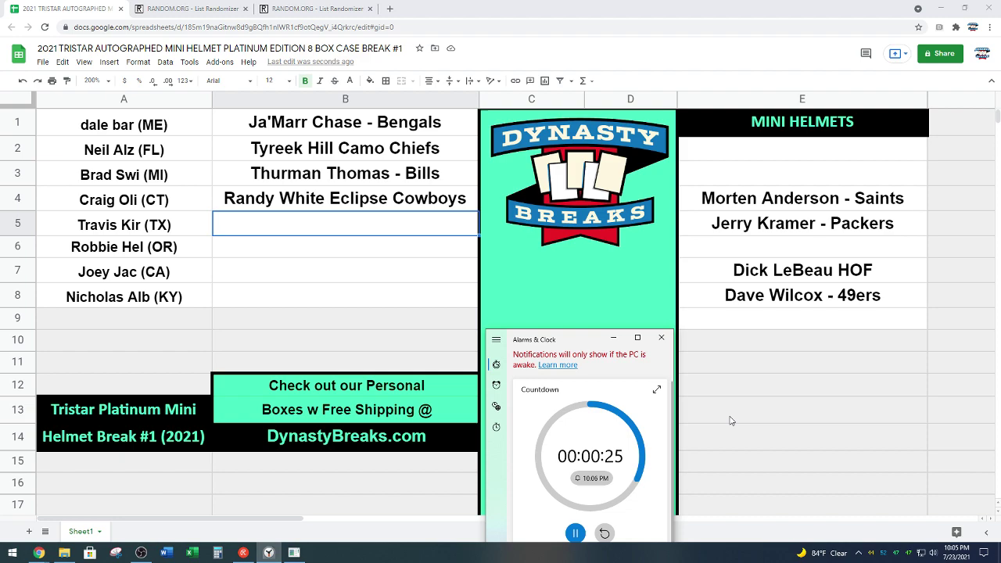
{"action": "left_click", "coordinate": [797, 201]}
{"action": "key", "text": "ctrl+c"}
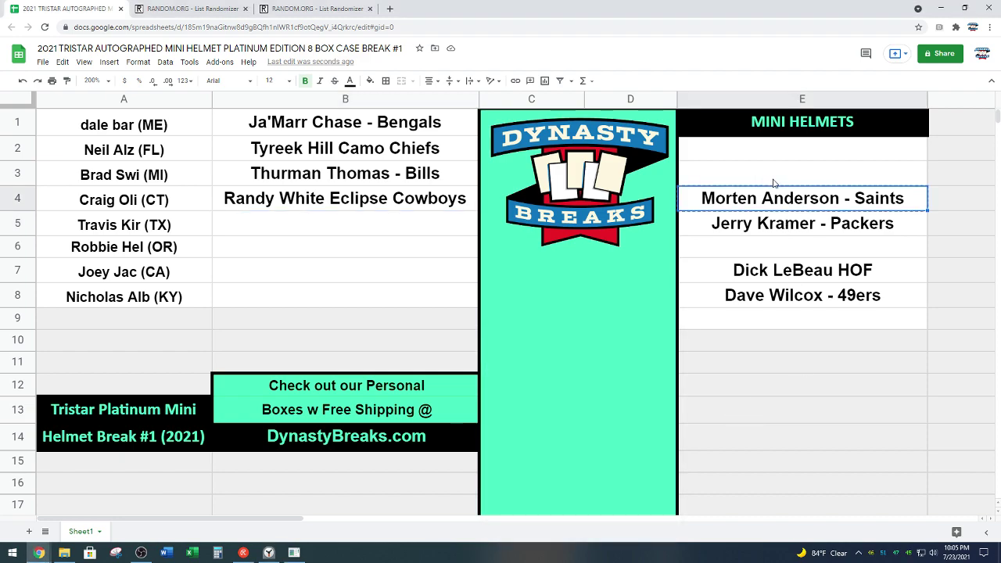
{"action": "left_click", "coordinate": [373, 228]}
{"action": "key", "text": "ctrl+v"}
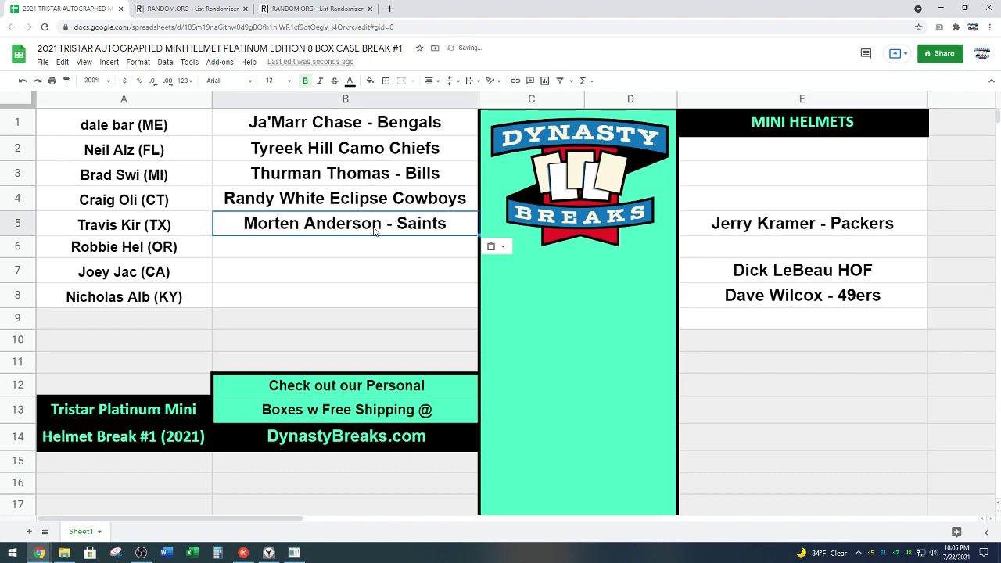
{"action": "left_click", "coordinate": [370, 249]}
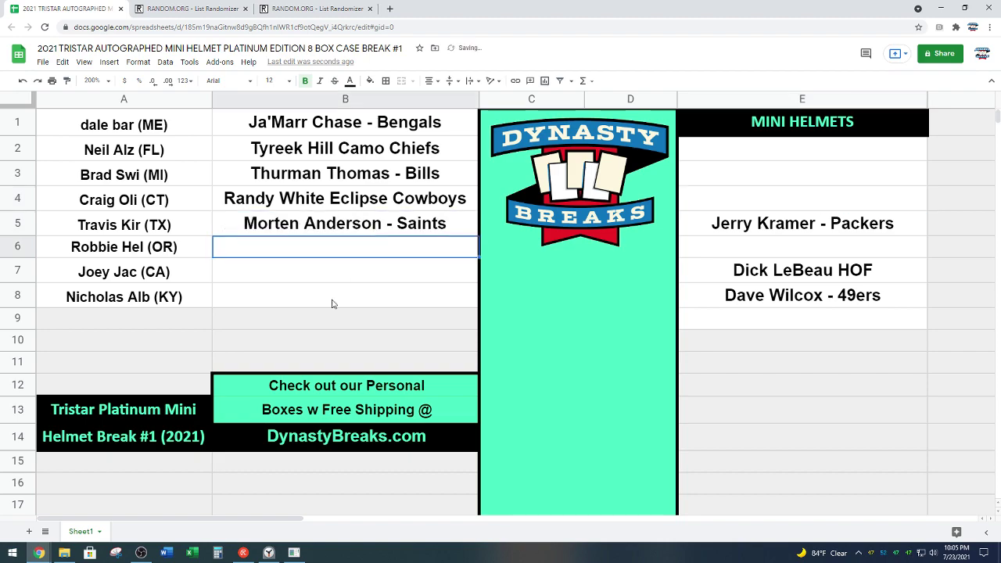
Restart the countdown for the sixth participant and move their pick, "Dave Wilcox - 49ers", from E8 to B6
{"action": "left_click", "coordinate": [268, 551]}
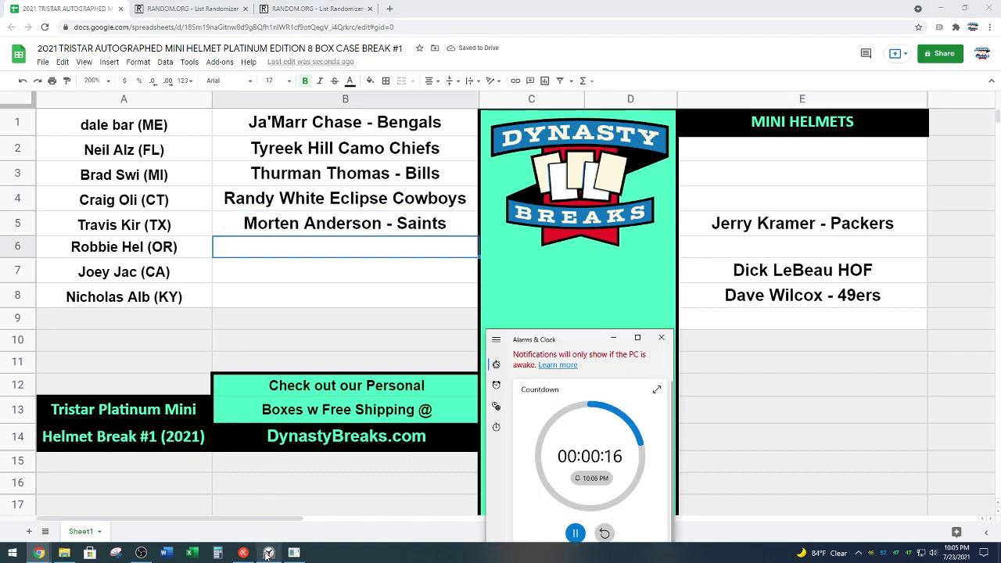
{"action": "left_click", "coordinate": [603, 532]}
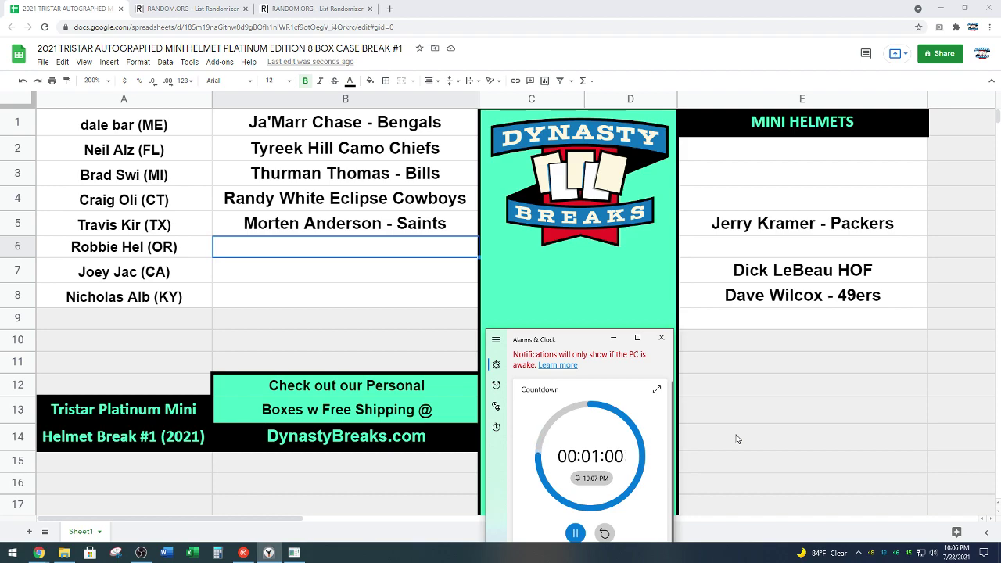
{"action": "left_click", "coordinate": [810, 303]}
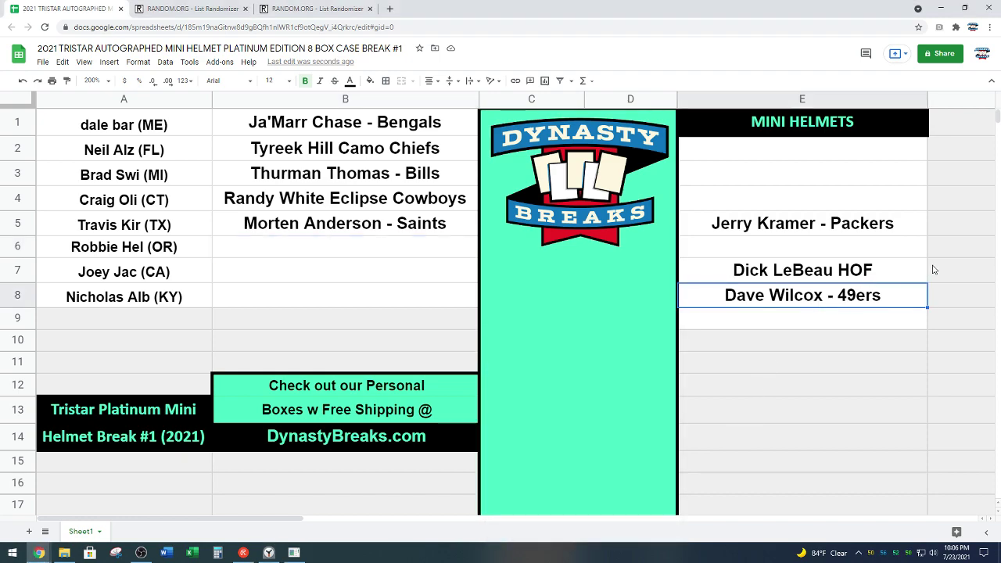
{"action": "key", "text": "ctrl+c"}
{"action": "left_click", "coordinate": [404, 254]}
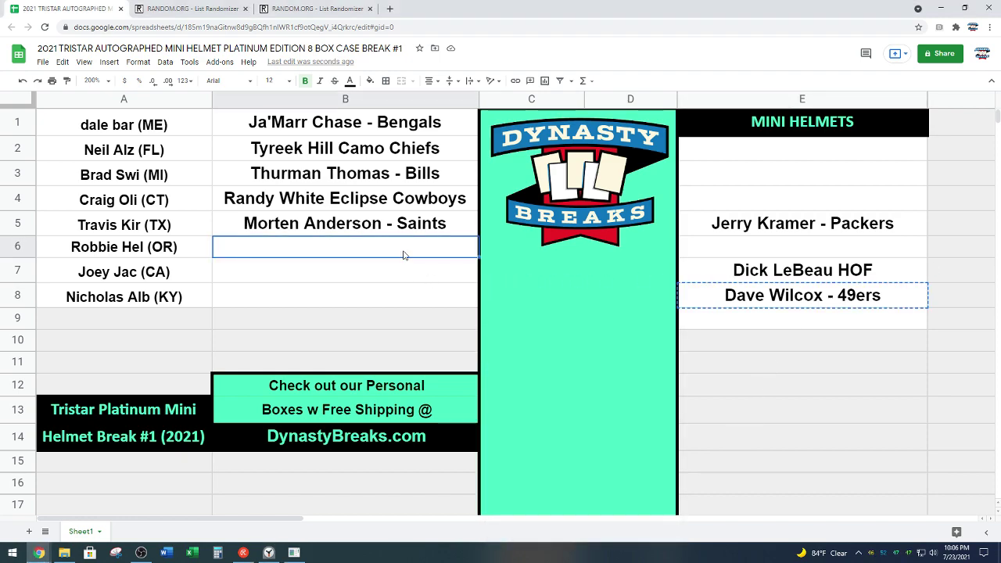
{"action": "key", "text": "ctrl+v"}
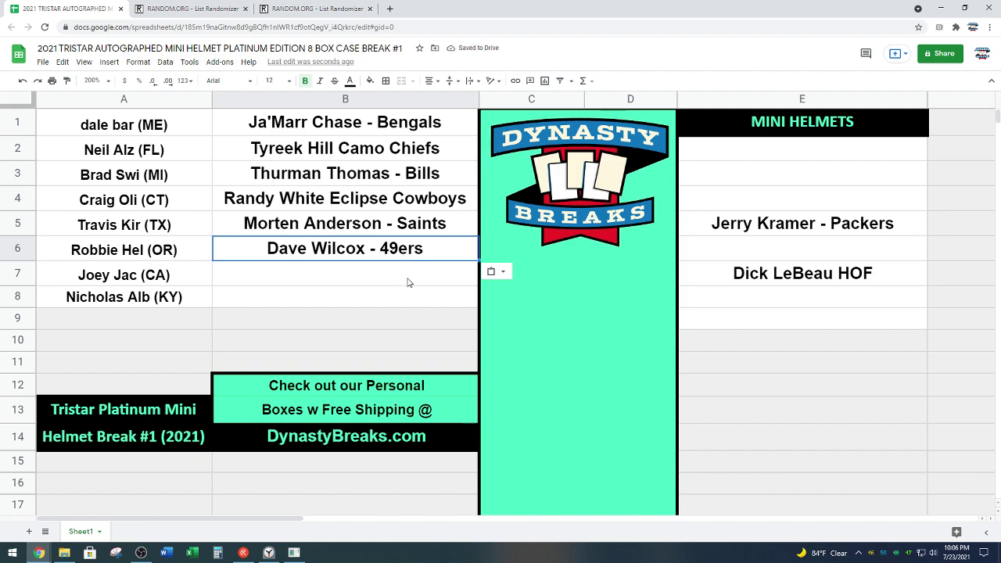
{"action": "left_click", "coordinate": [408, 282]}
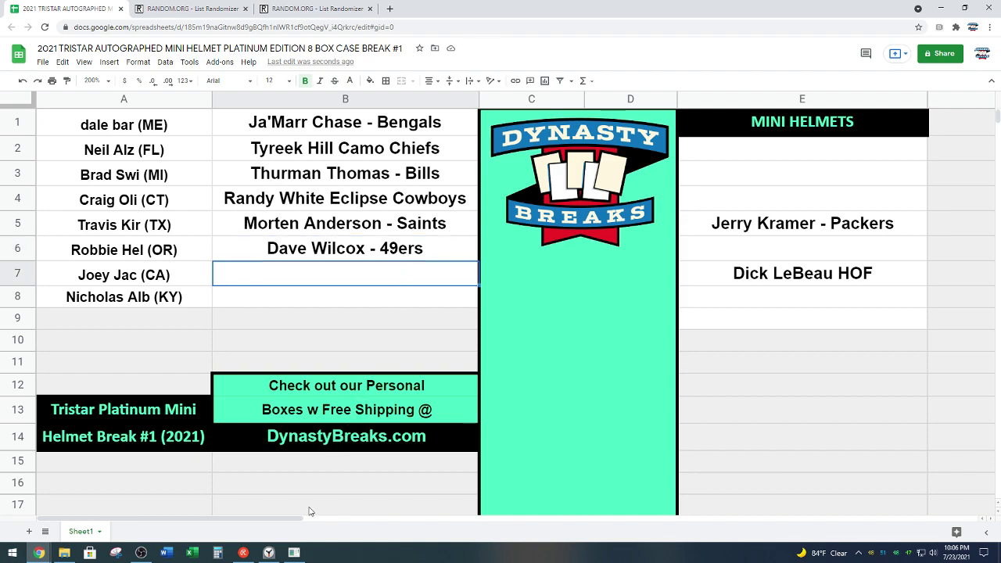
Restart the countdown for the seventh participant and move their pick, "Dick LeBeau HOF", from E7 to B7
{"action": "left_click", "coordinate": [269, 553]}
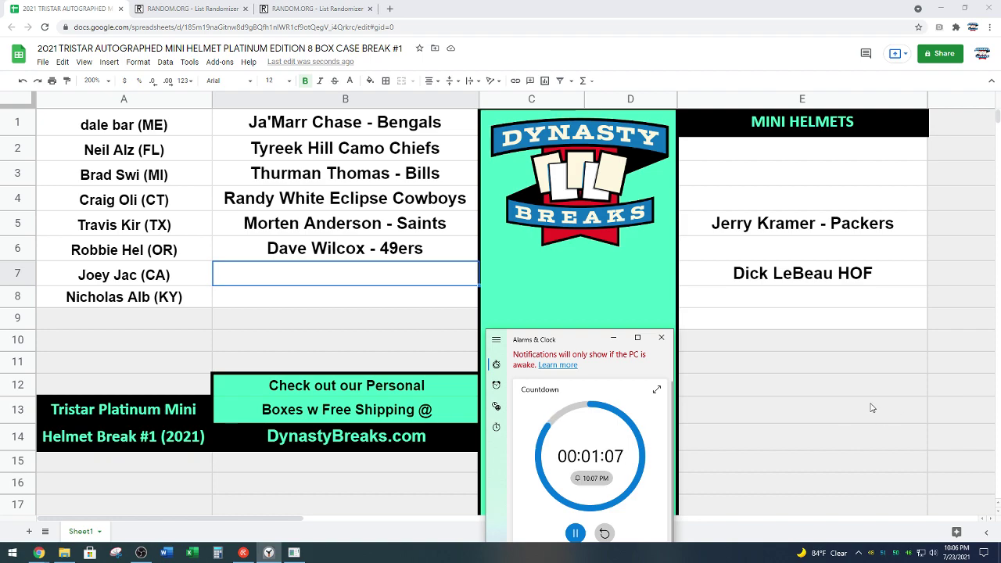
{"action": "left_click", "coordinate": [830, 279]}
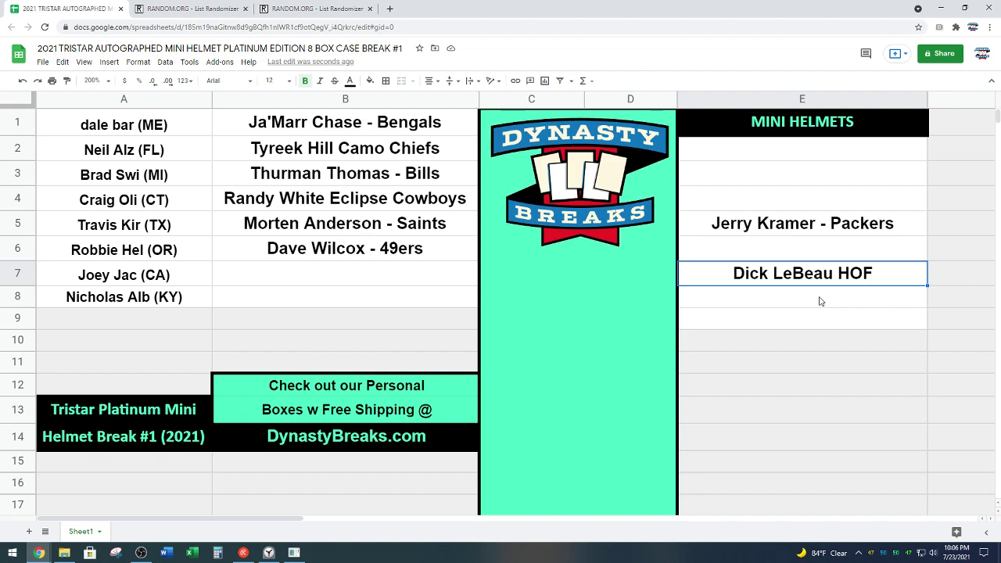
{"action": "key", "text": "ctrl+c"}
{"action": "left_click", "coordinate": [451, 276]}
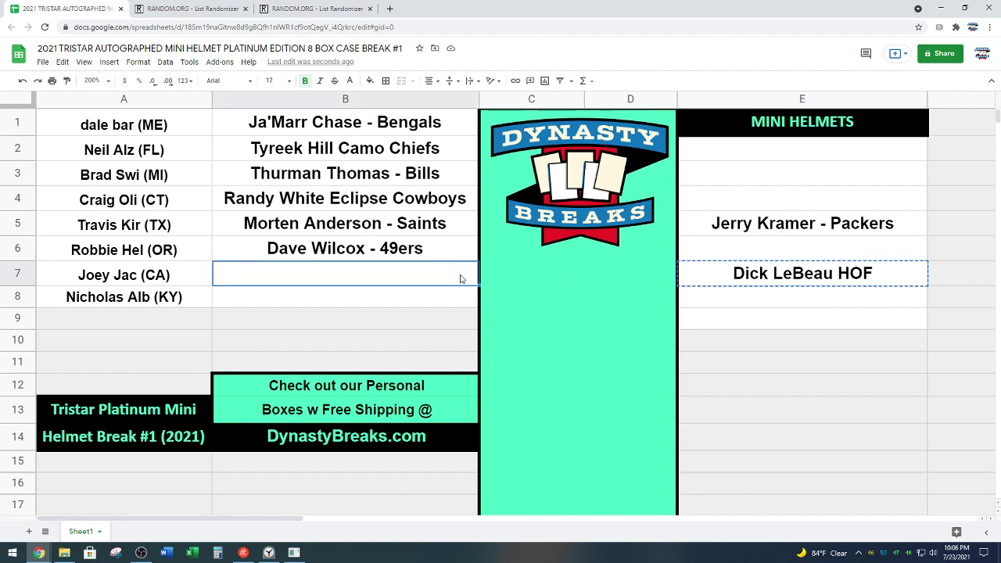
{"action": "key", "text": "ctrl+v"}
Move the last helmet, "Jerry Kramer - Packers", from E5 to B8, beside the eighth participant
{"action": "left_click", "coordinate": [820, 225]}
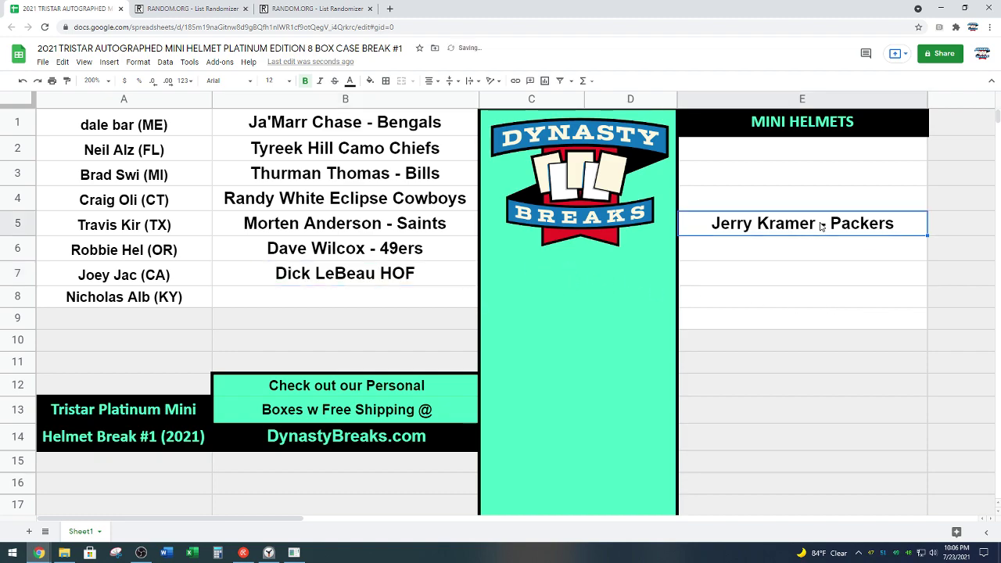
{"action": "key", "text": "ctrl+x"}
{"action": "left_click", "coordinate": [451, 301]}
{"action": "key", "text": "ctrl+v"}
{"action": "left_click", "coordinate": [551, 415]}
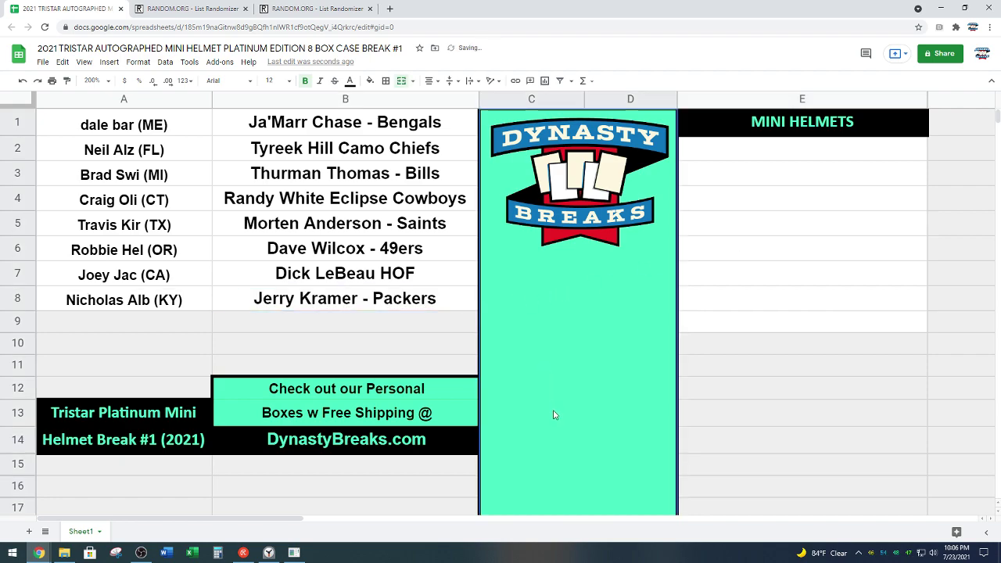